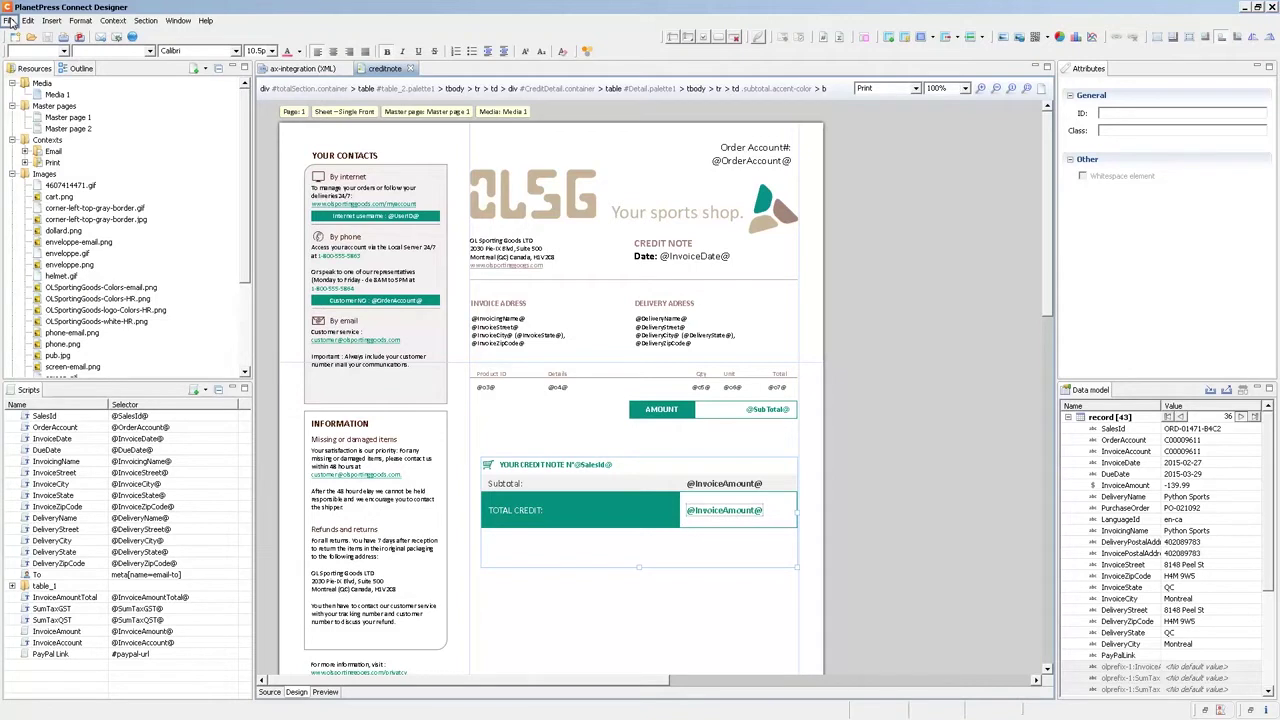
Start a new Job Creation Settings preset with Use grouping and Apply filtering and sorting enabled
click(9, 21)
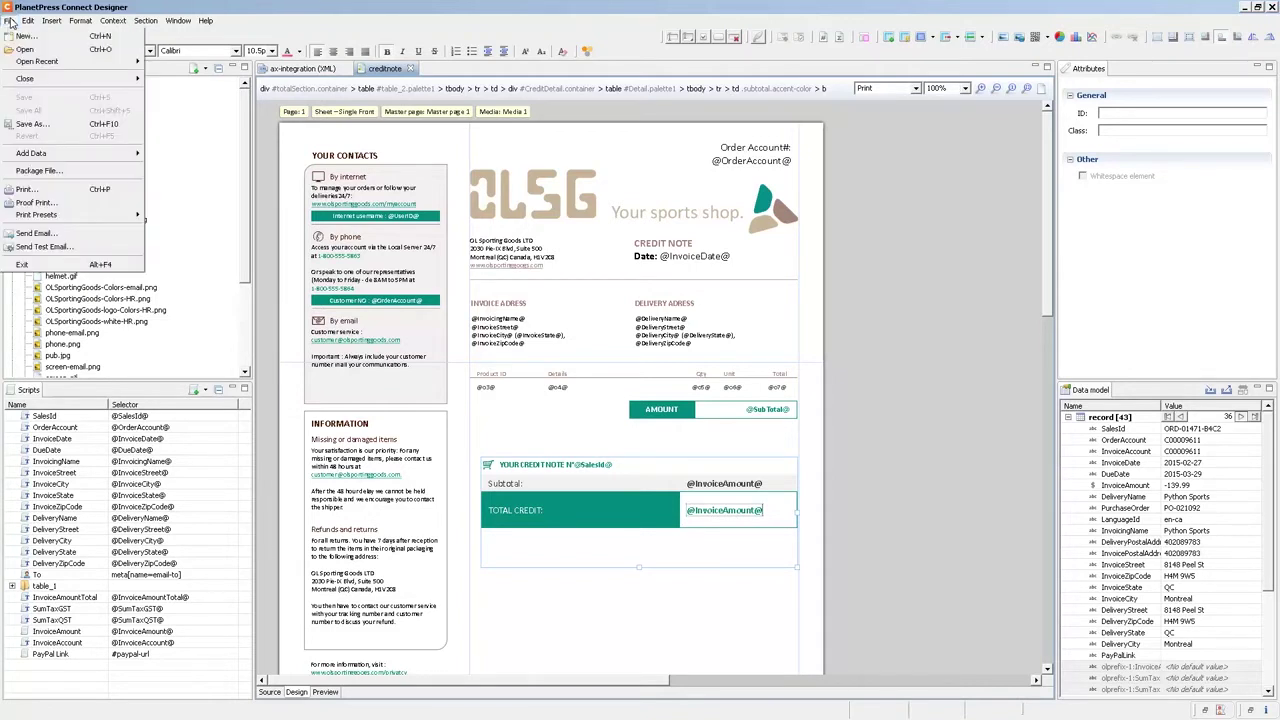
mouse_move(56, 219)
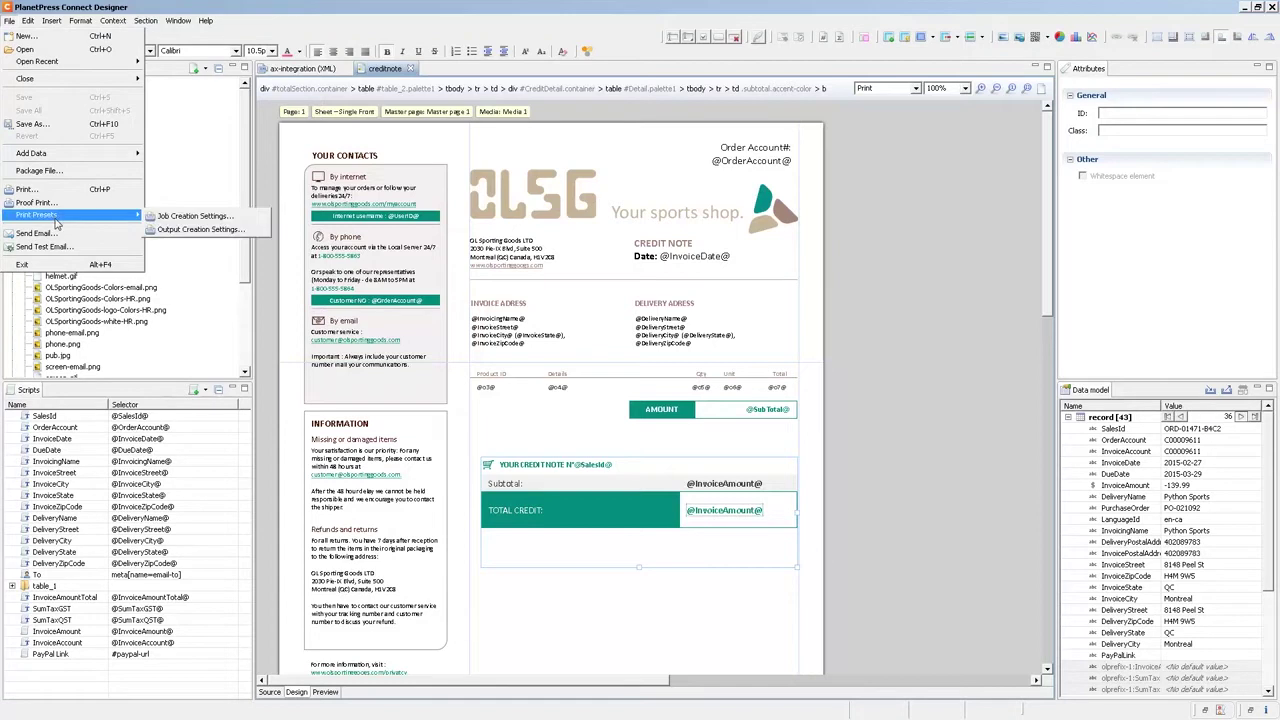
click(182, 217)
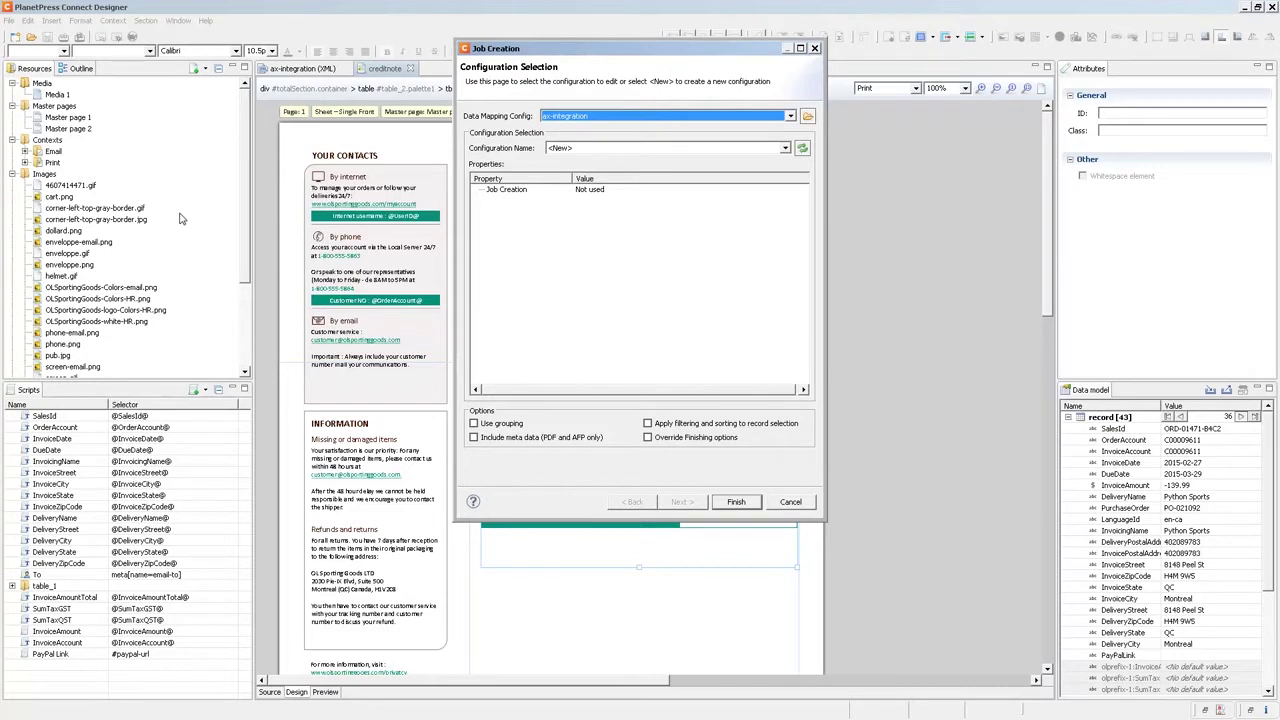
key(Tab)
click(506, 428)
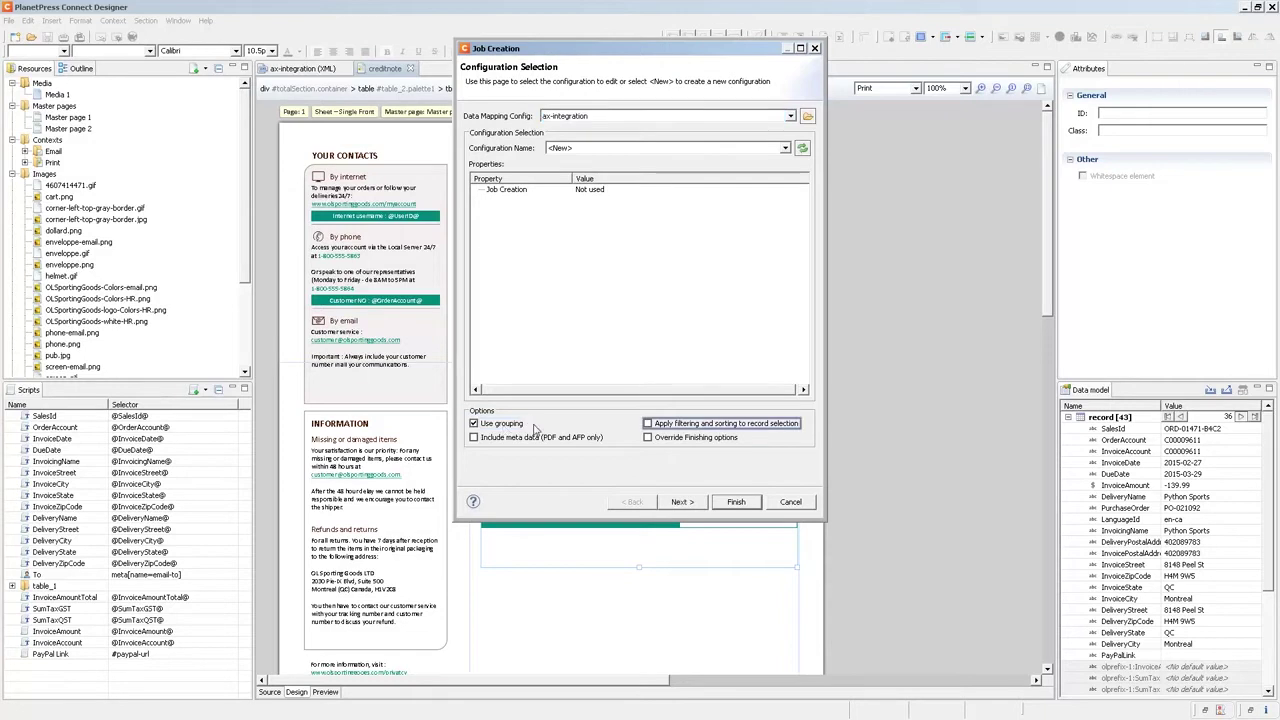
click(687, 424)
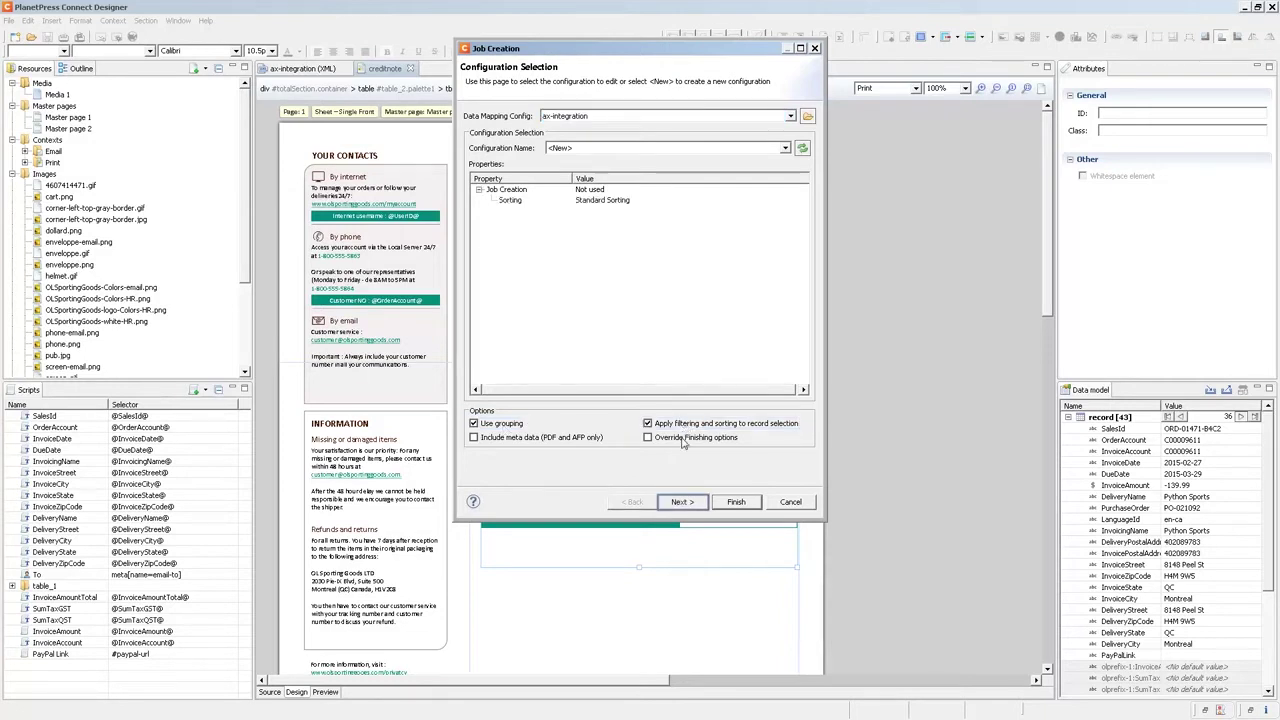
click(681, 503)
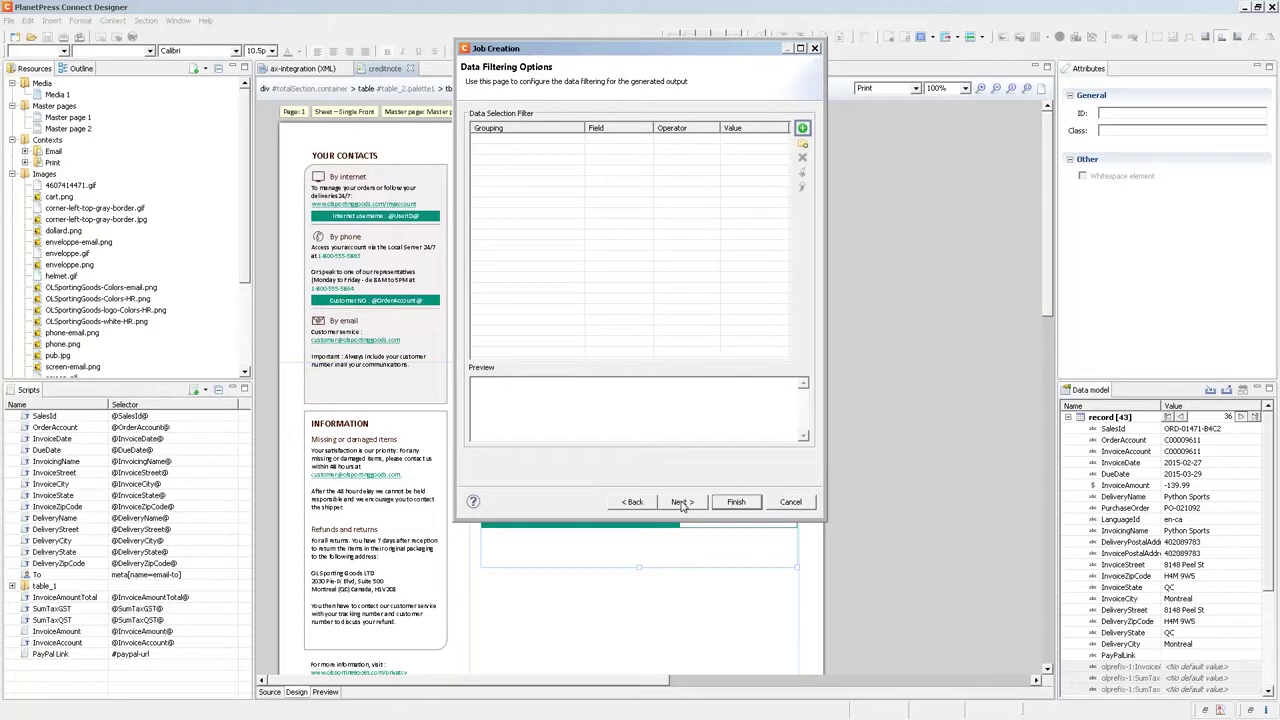
Add a field rule that keeps only records where InvoiceAmount <= 0
click(802, 130)
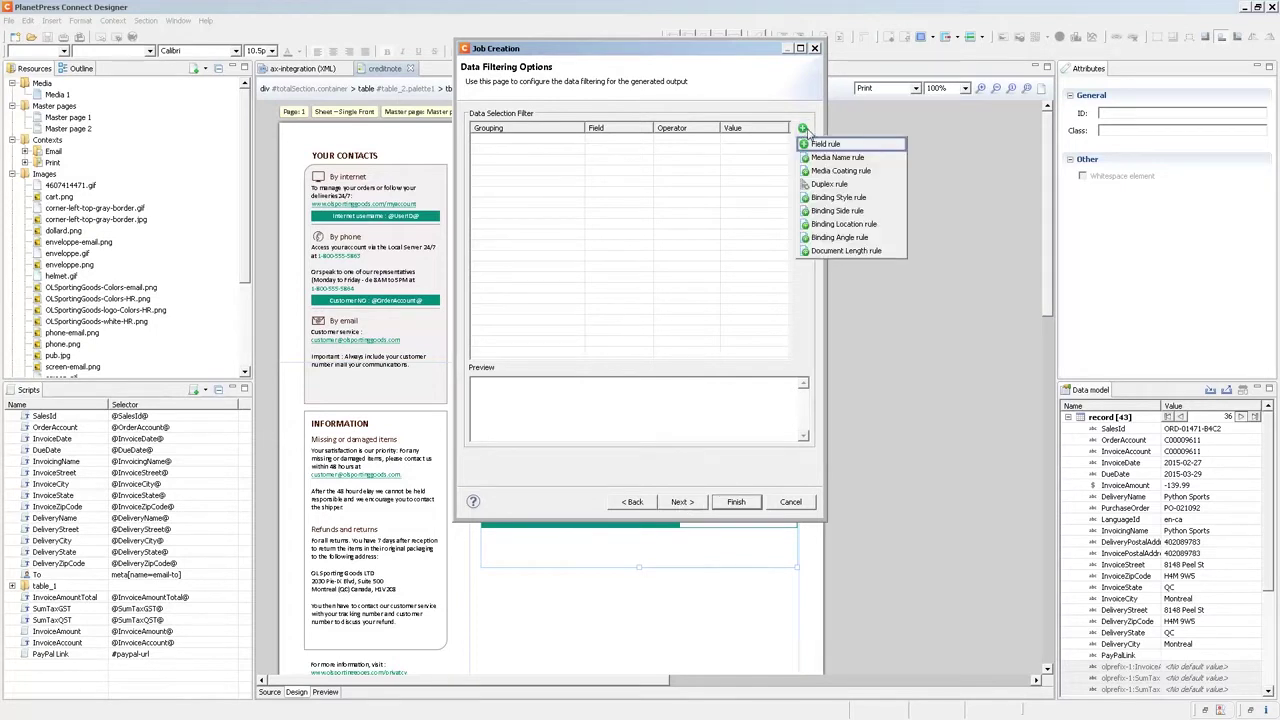
click(818, 146)
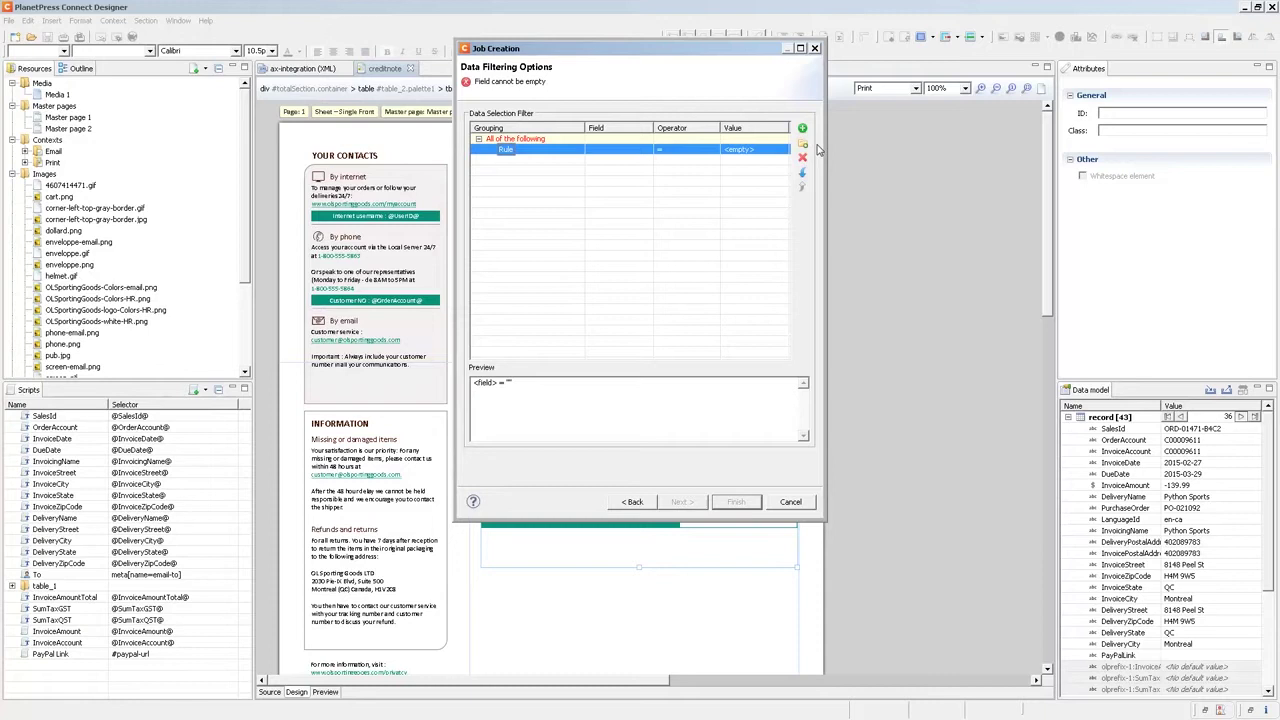
click(623, 156)
click(646, 149)
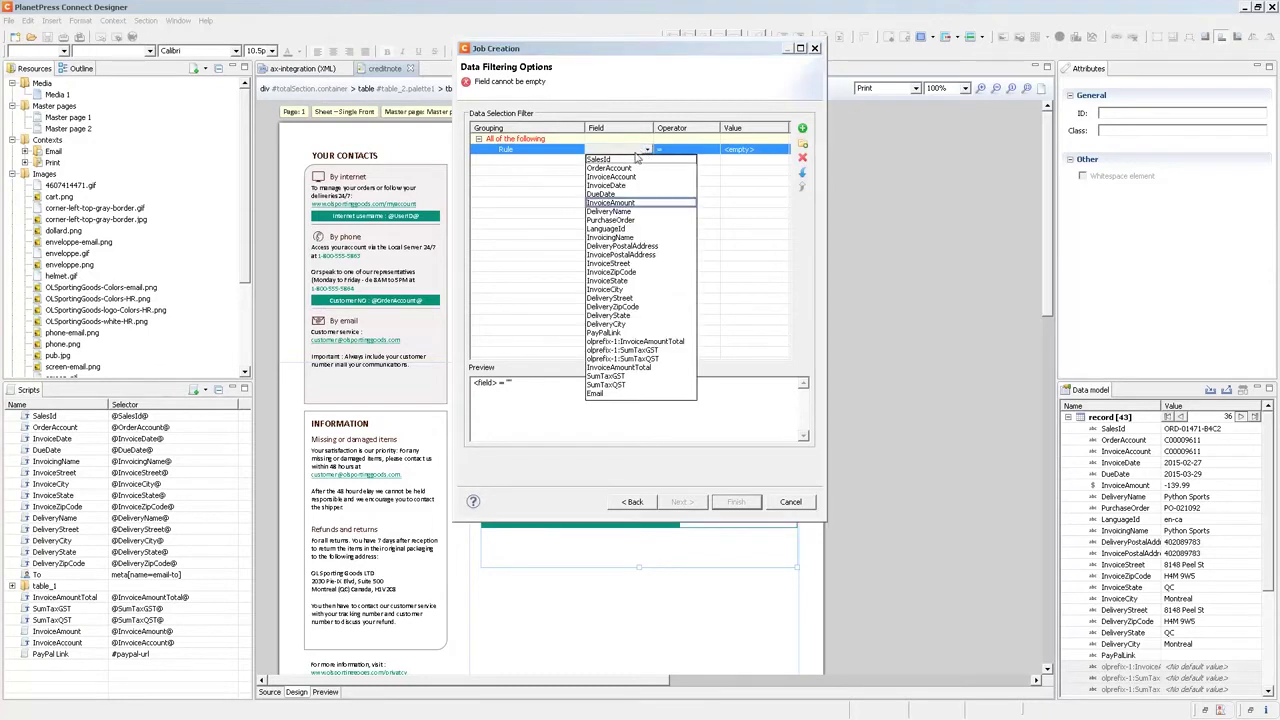
click(620, 202)
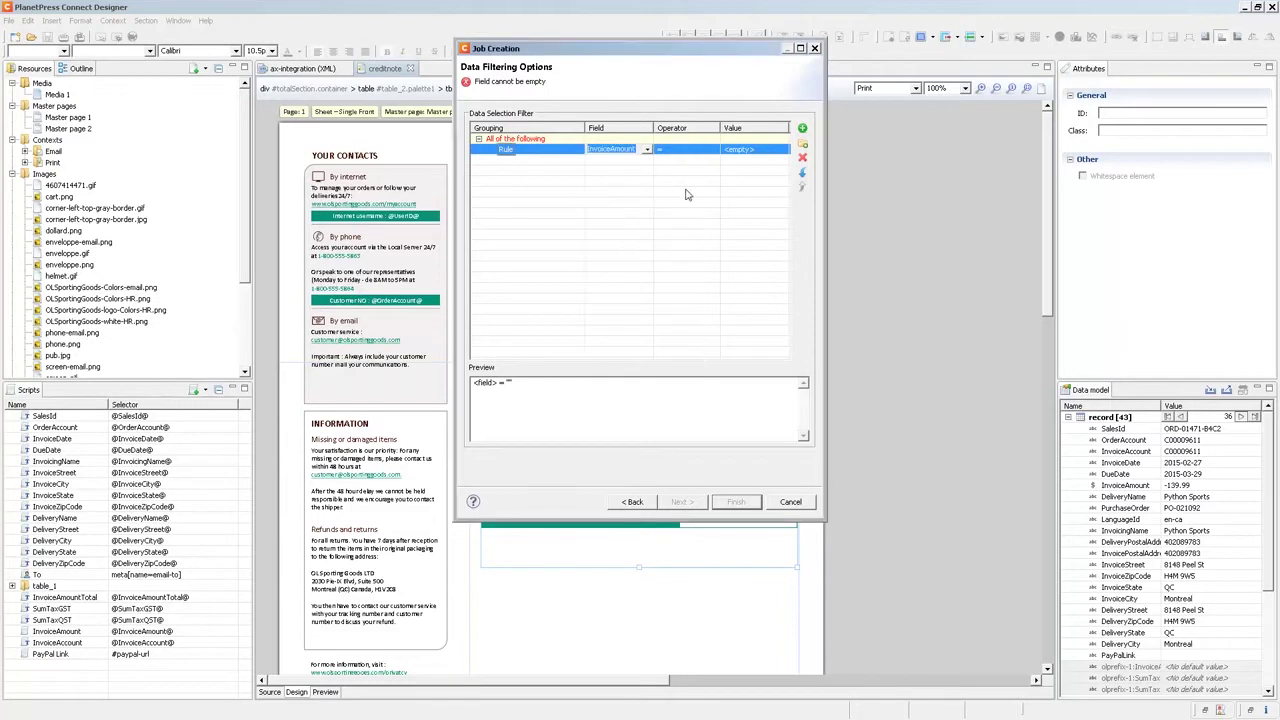
click(709, 151)
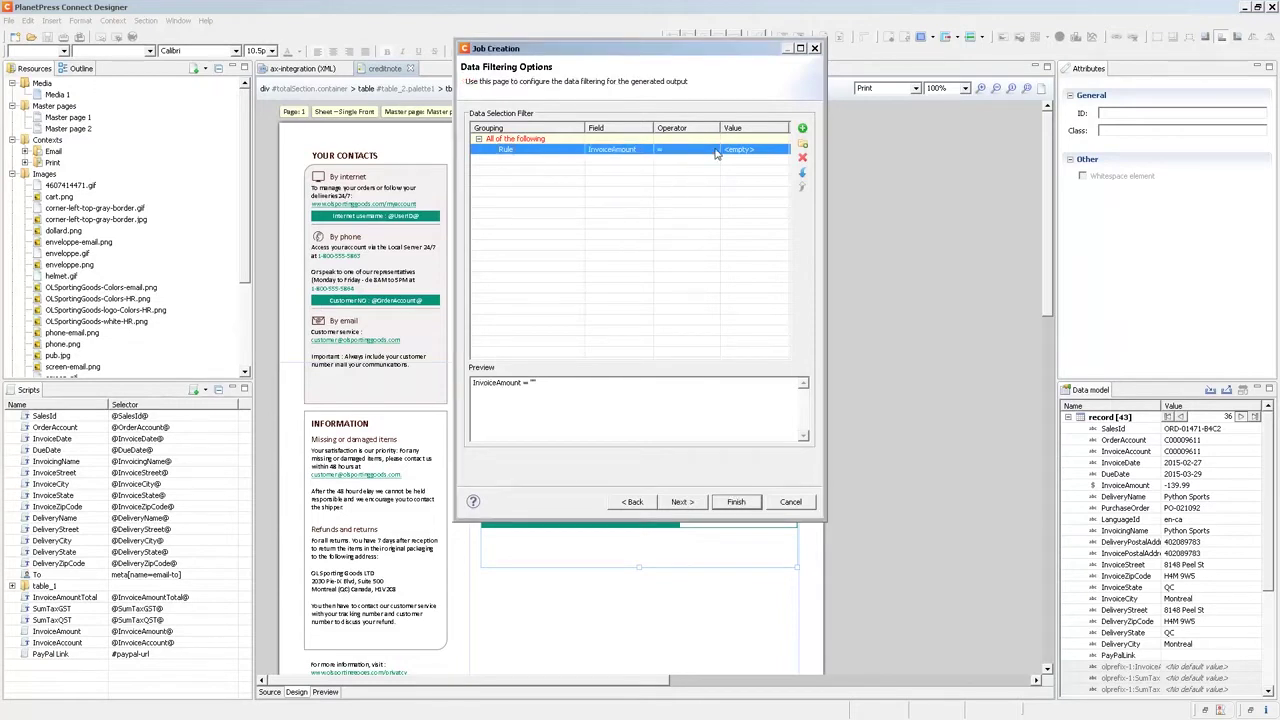
click(715, 151)
click(714, 151)
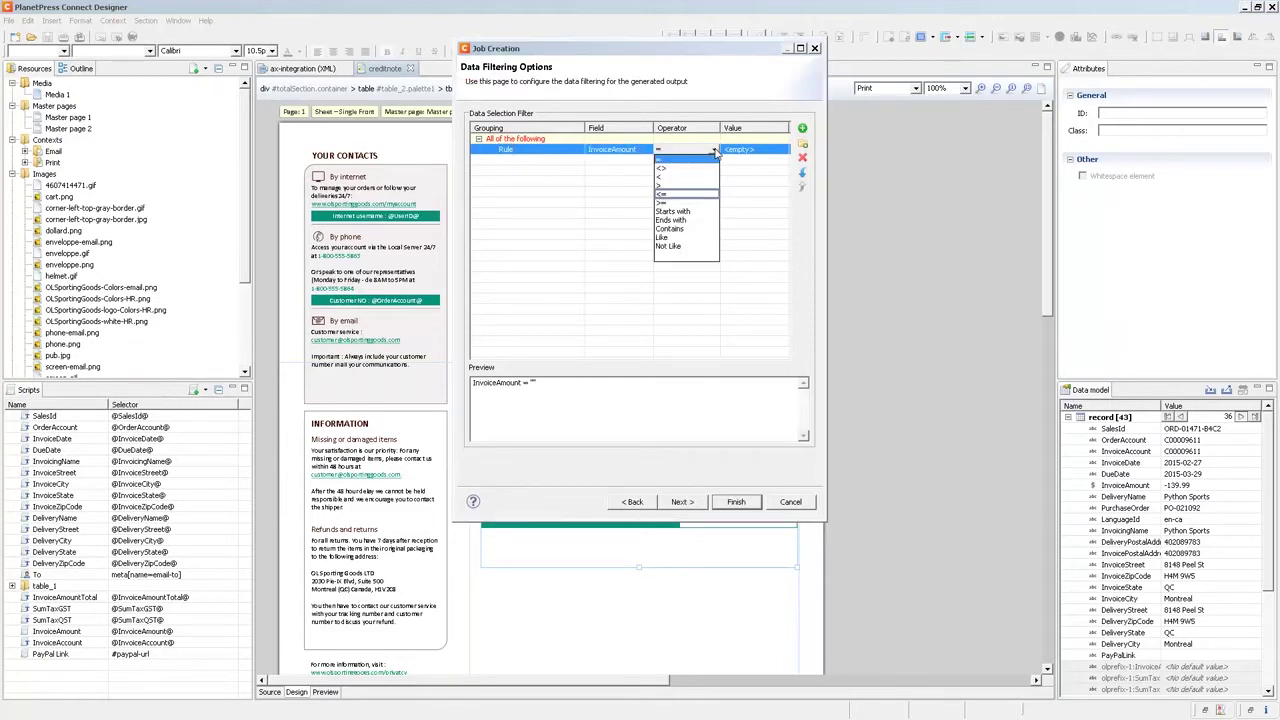
click(663, 194)
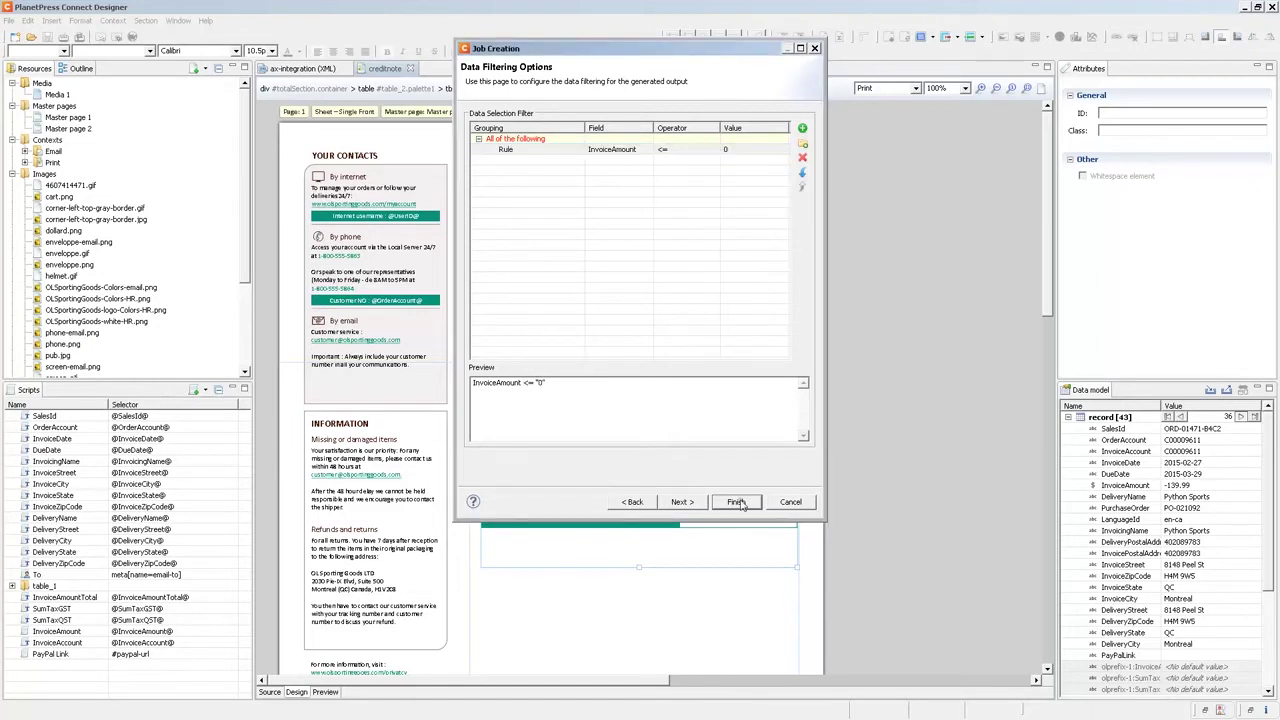
Add OrderAccount as the first sort field, in ascending order
click(682, 501)
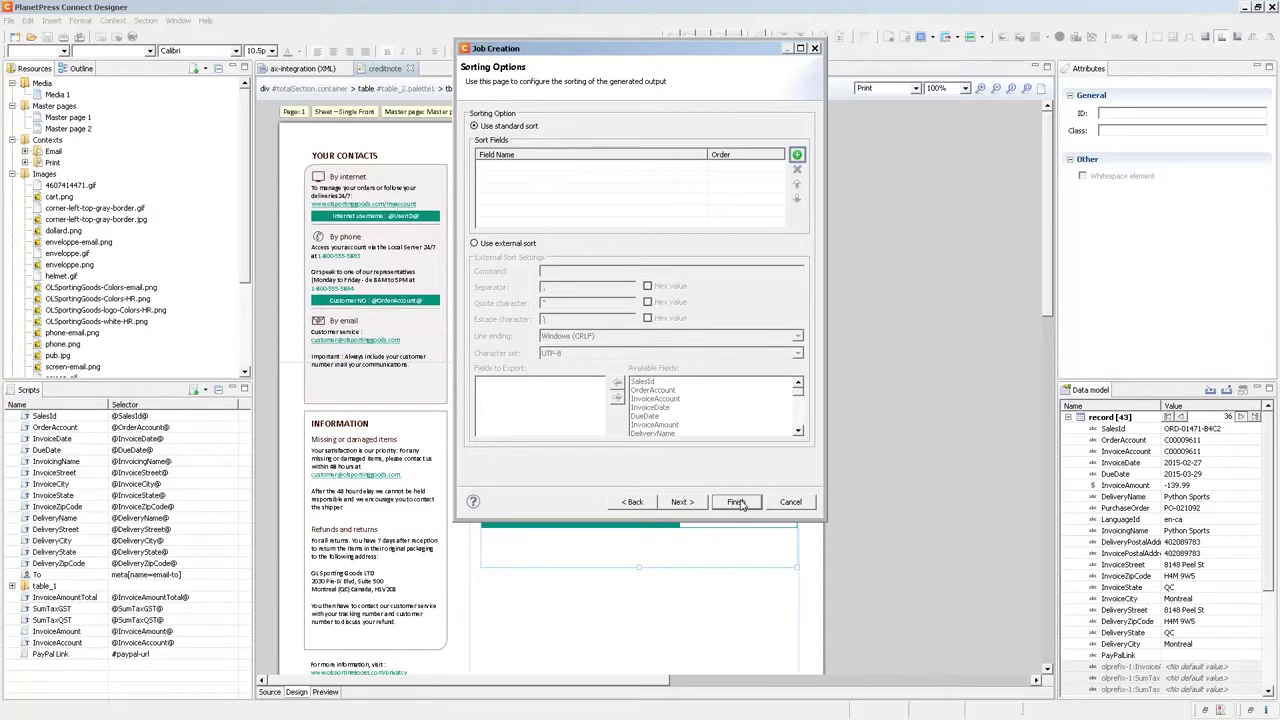
click(797, 157)
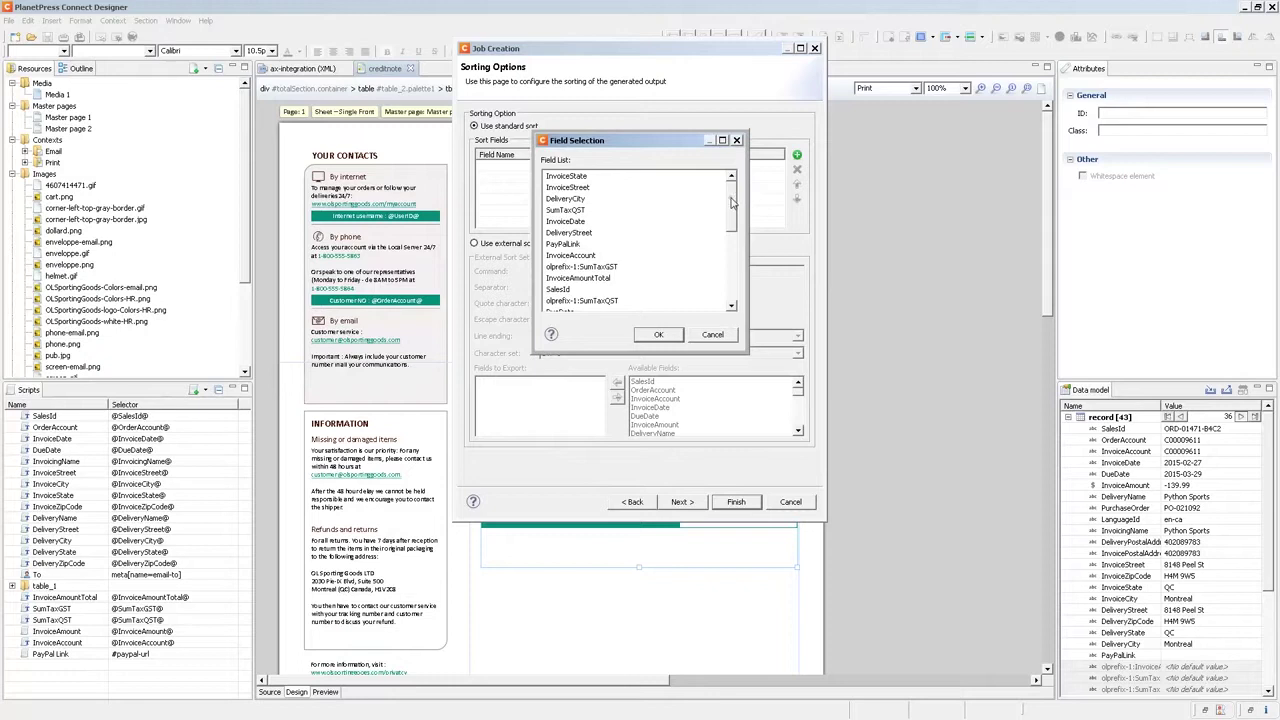
click(731, 240)
scroll(731, 240, down, 1)
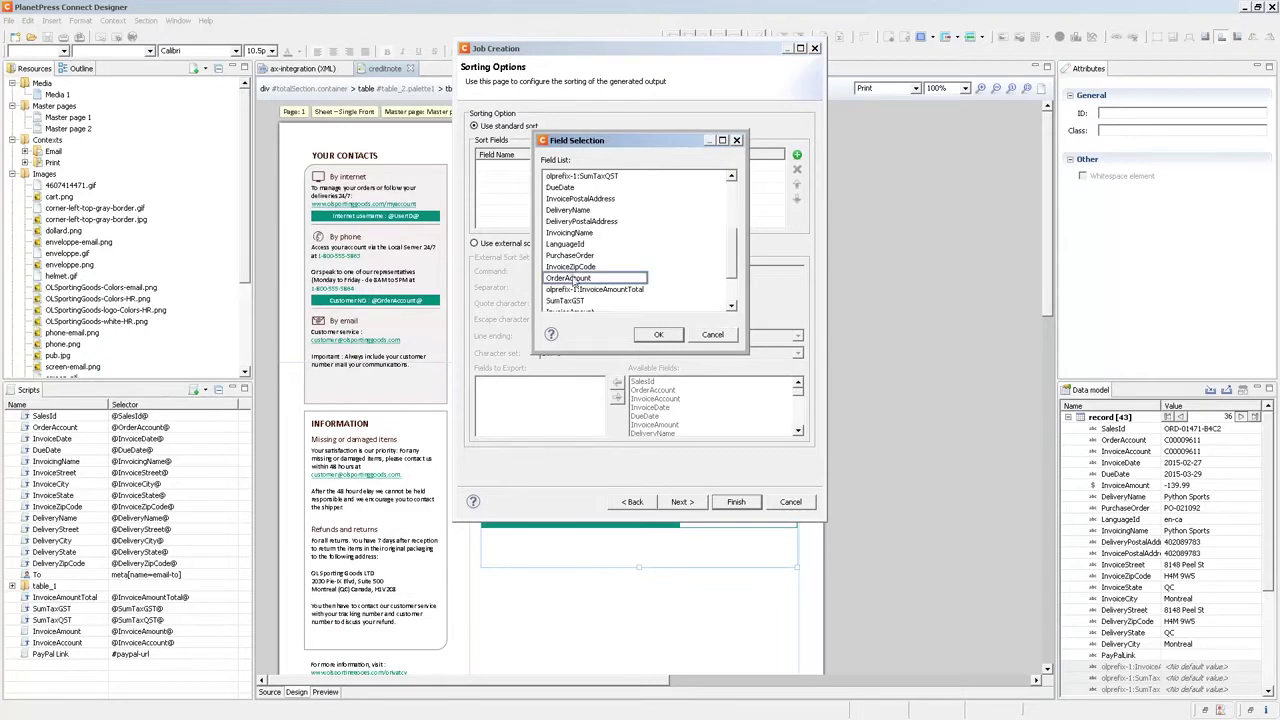
click(570, 278)
click(656, 335)
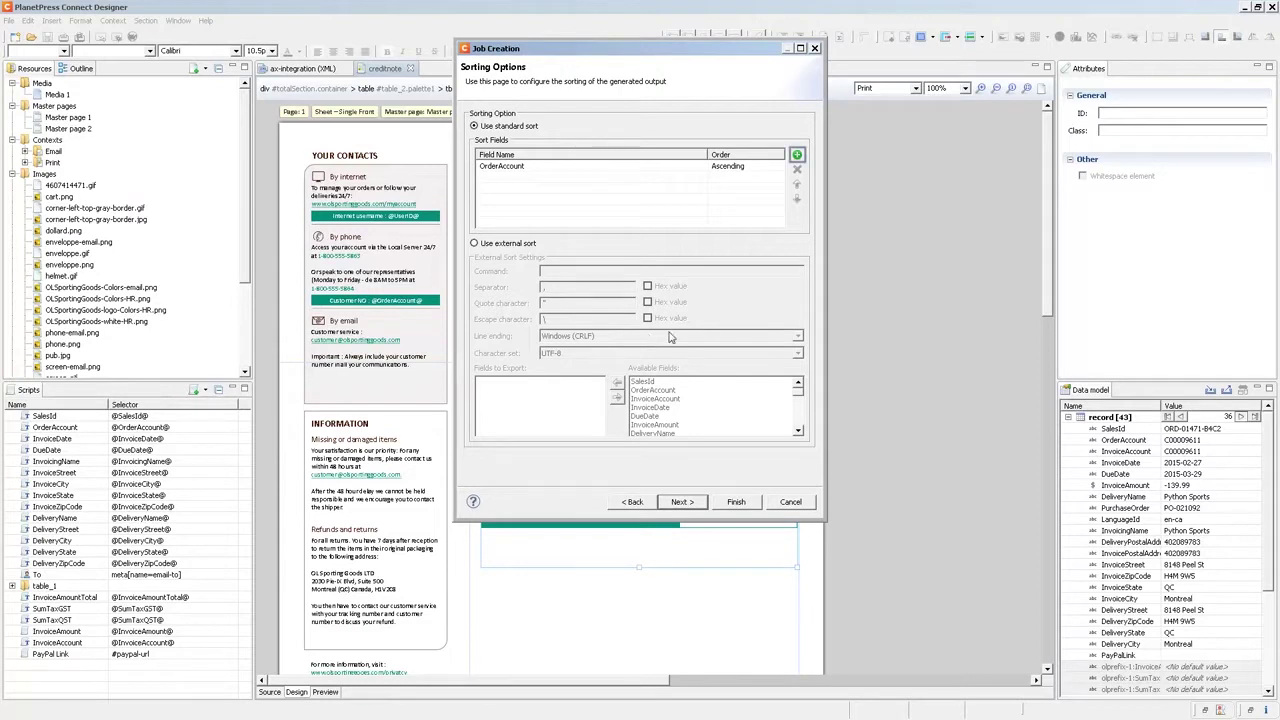
Add InvoiceAmount as the second sort field, sorted in descending order
click(797, 154)
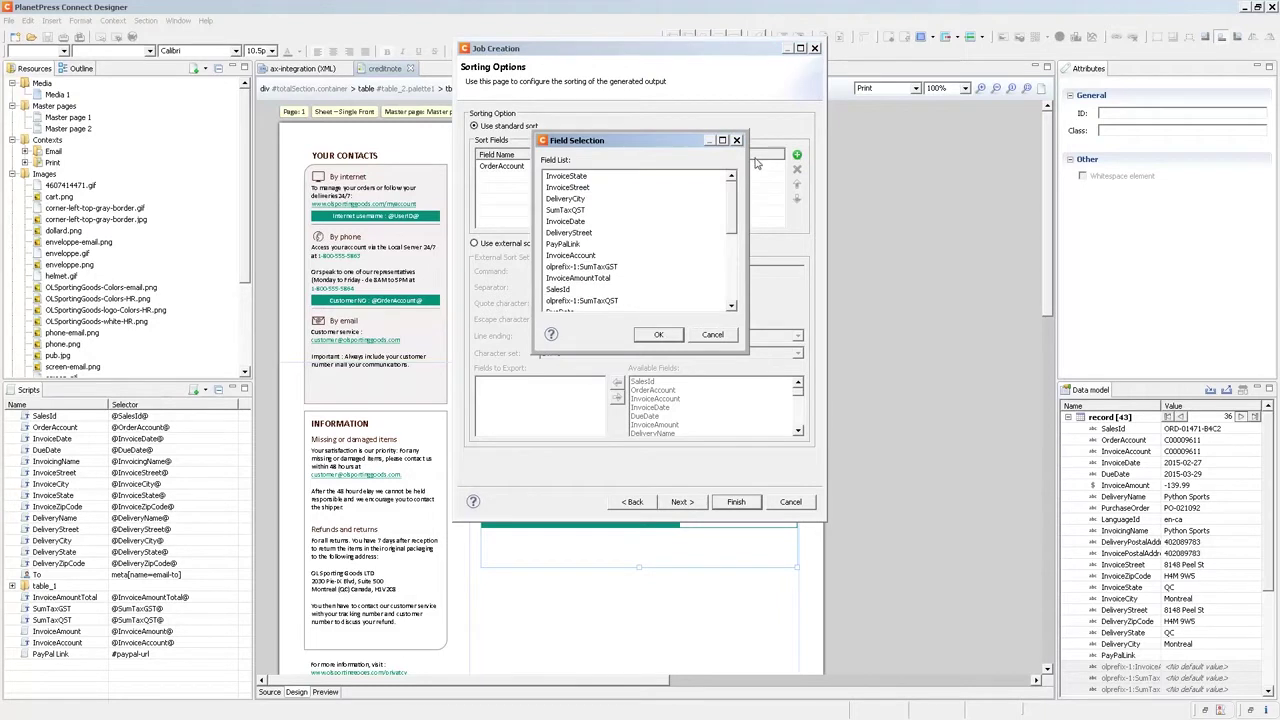
drag(732, 197, 733, 288)
click(585, 256)
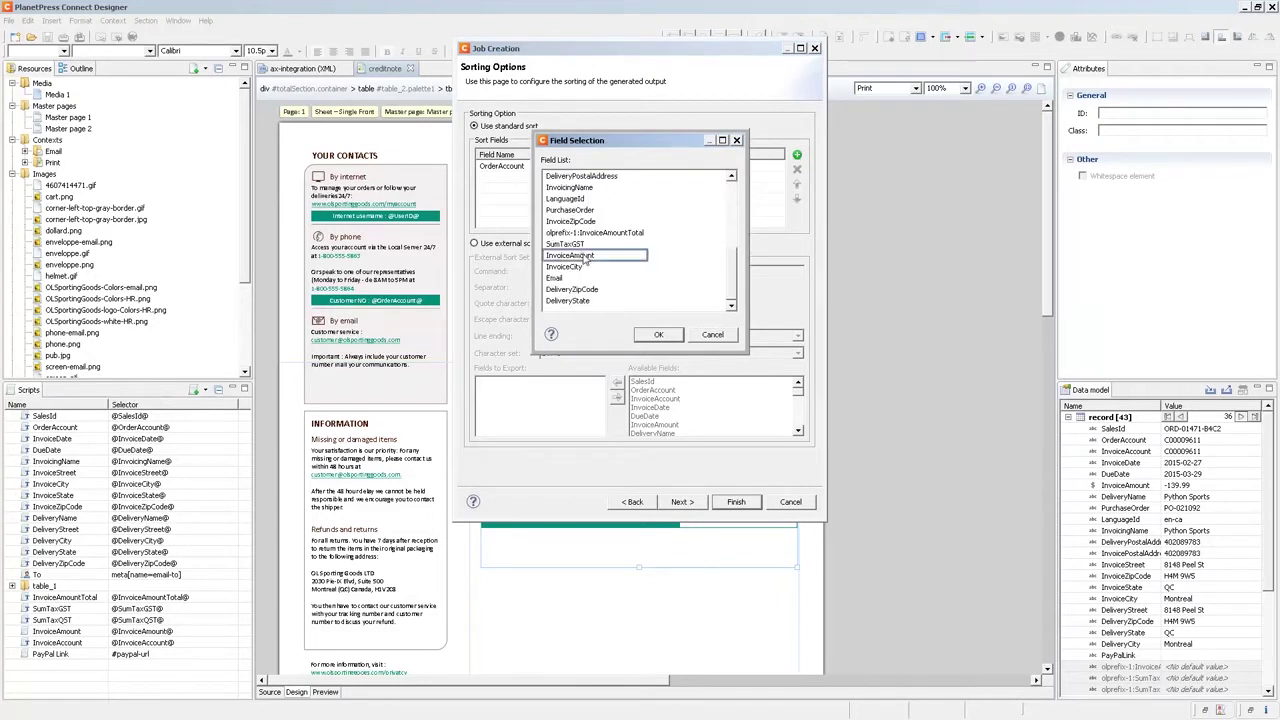
click(652, 334)
click(779, 178)
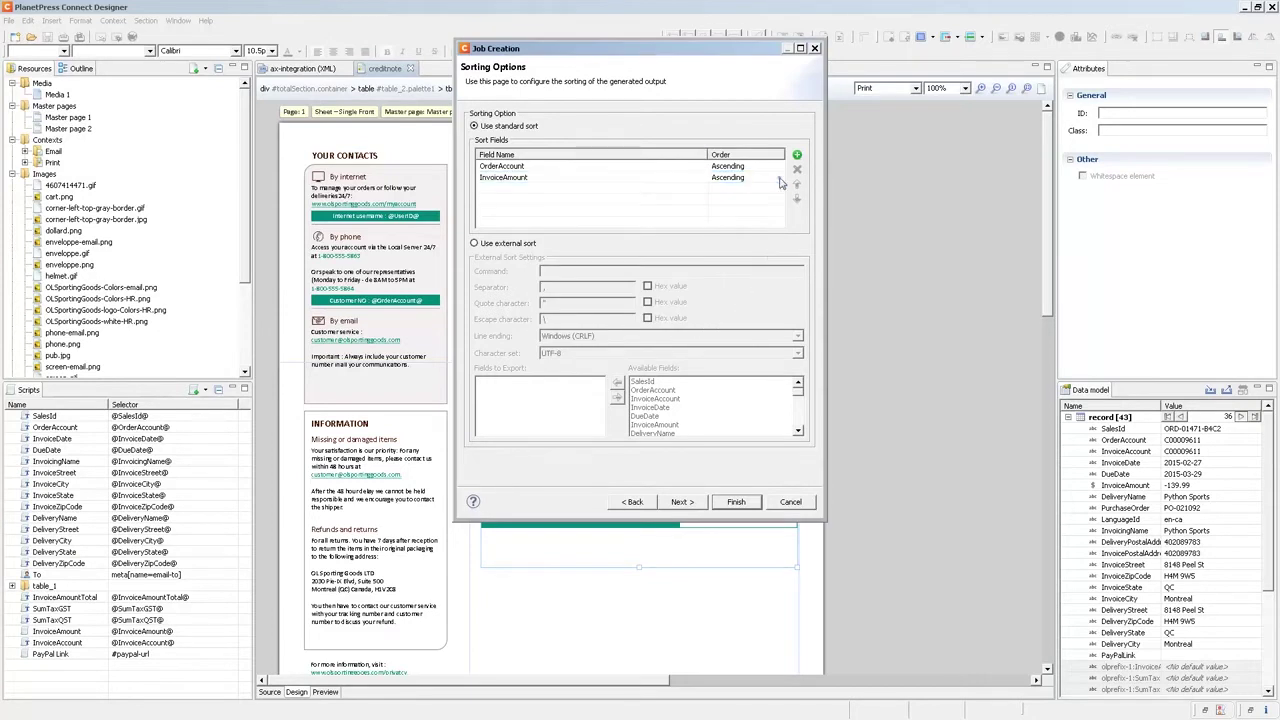
click(779, 178)
click(730, 200)
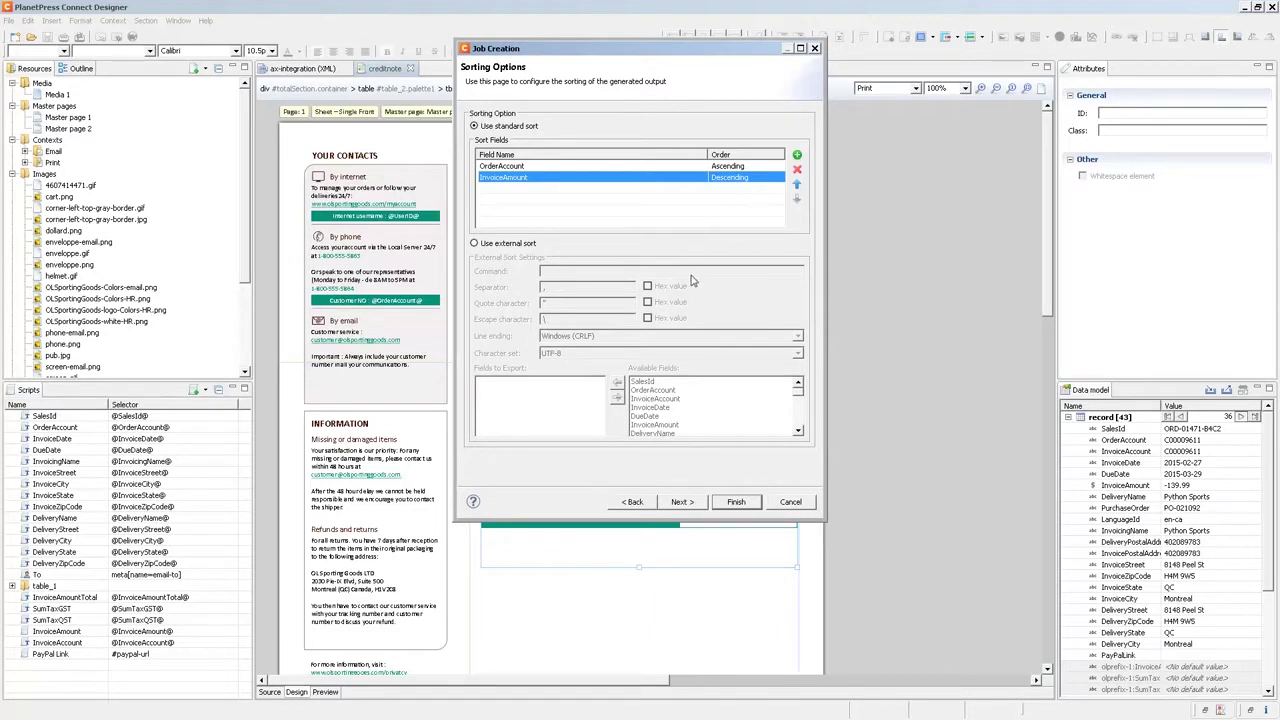
click(680, 503)
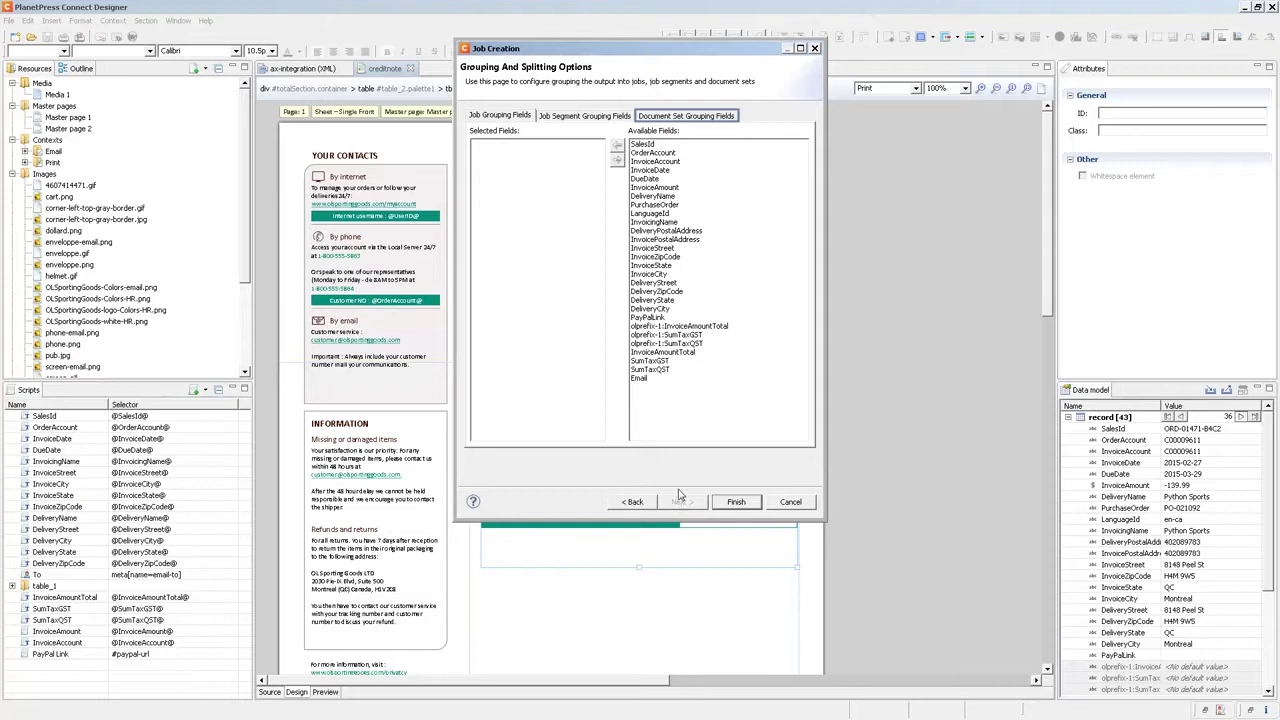
Group document sets by the OrderAccount field
click(679, 119)
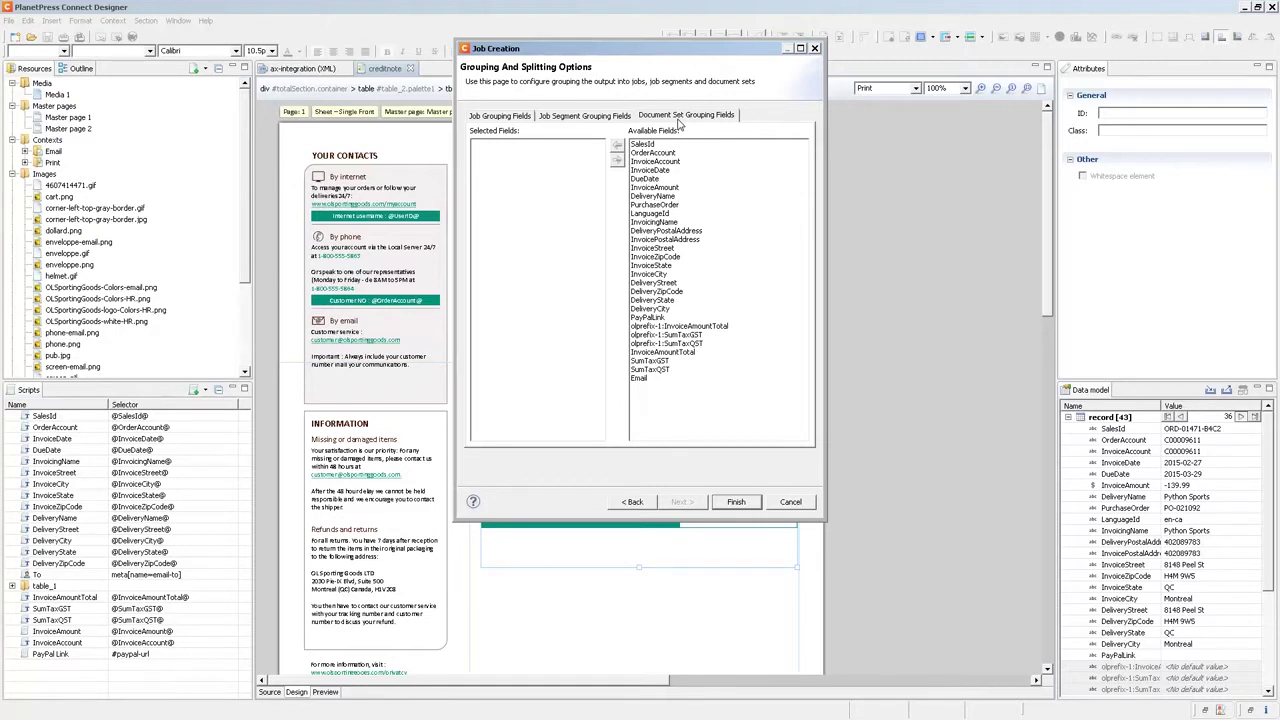
key(Down)
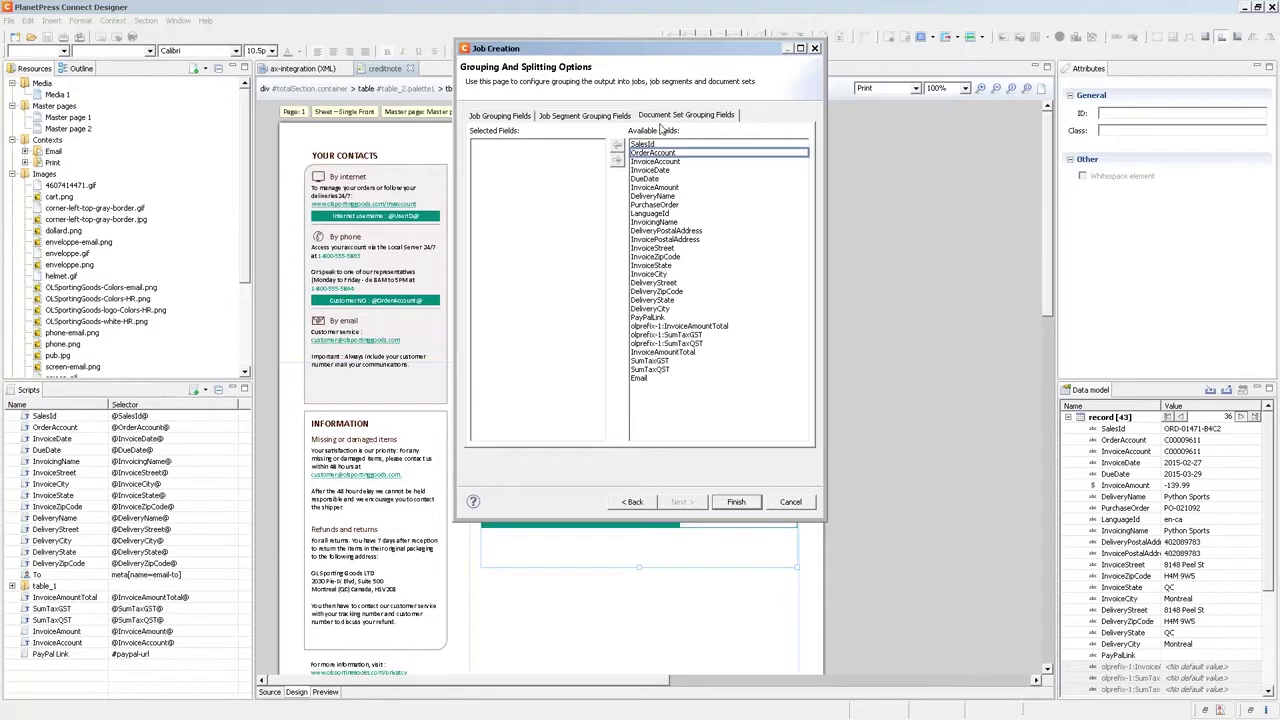
click(651, 153)
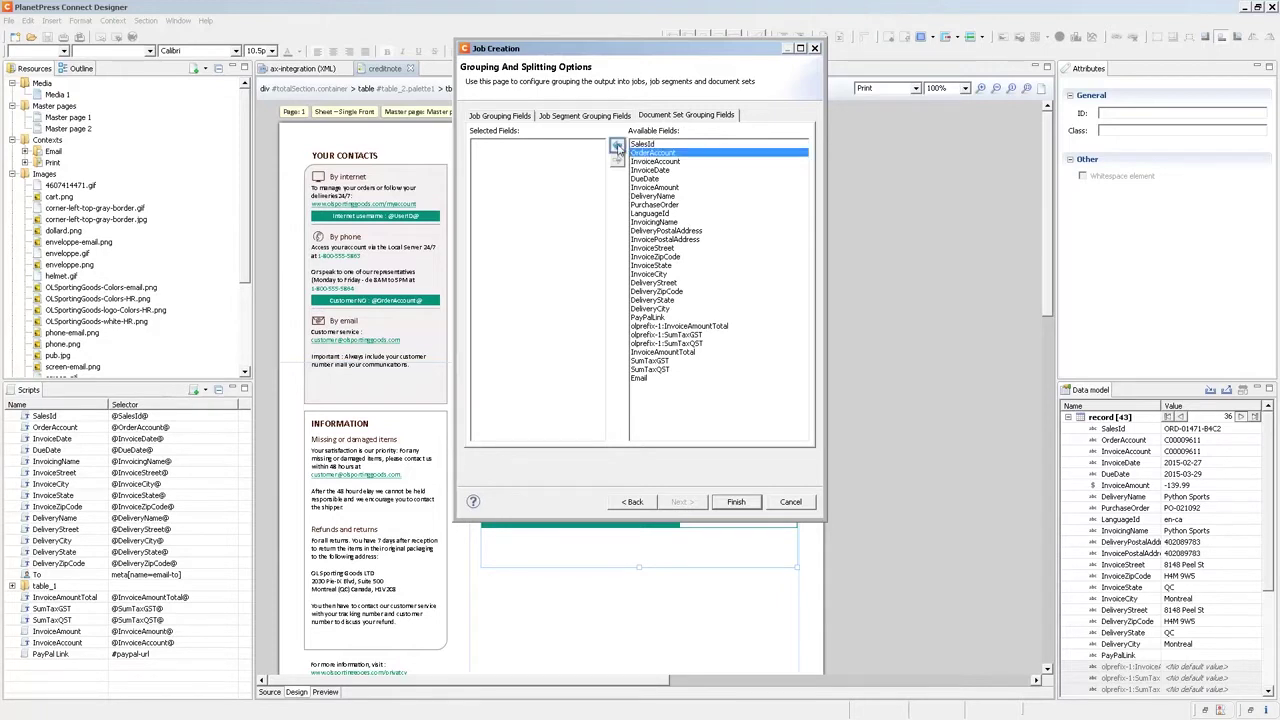
click(618, 147)
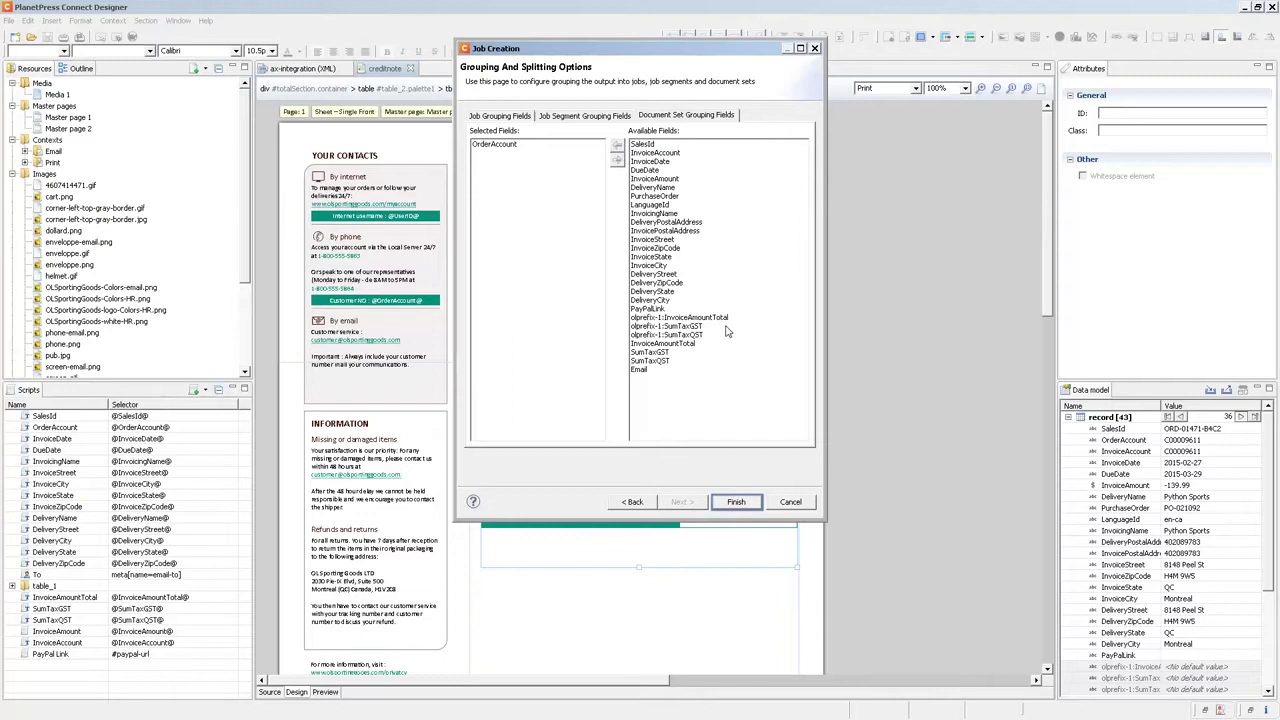
Save the job creation preset as Ax-Batching, replacing the existing preset
click(736, 503)
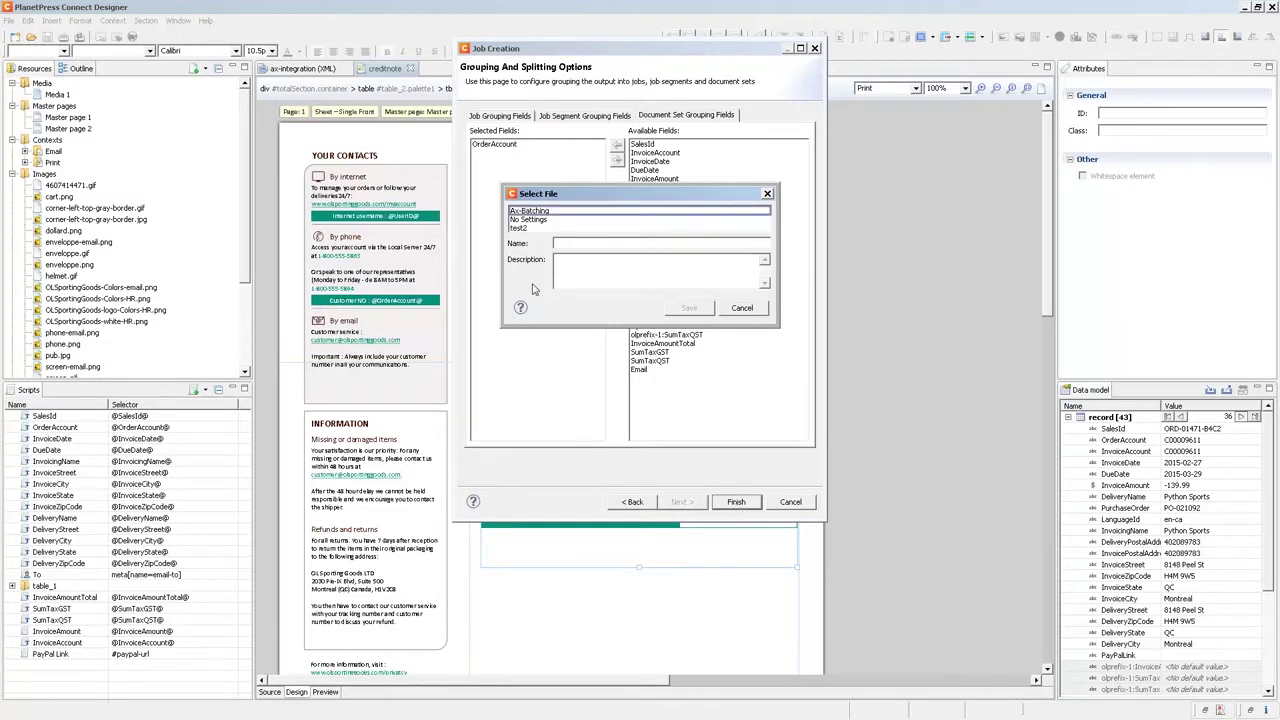
click(529, 212)
click(689, 308)
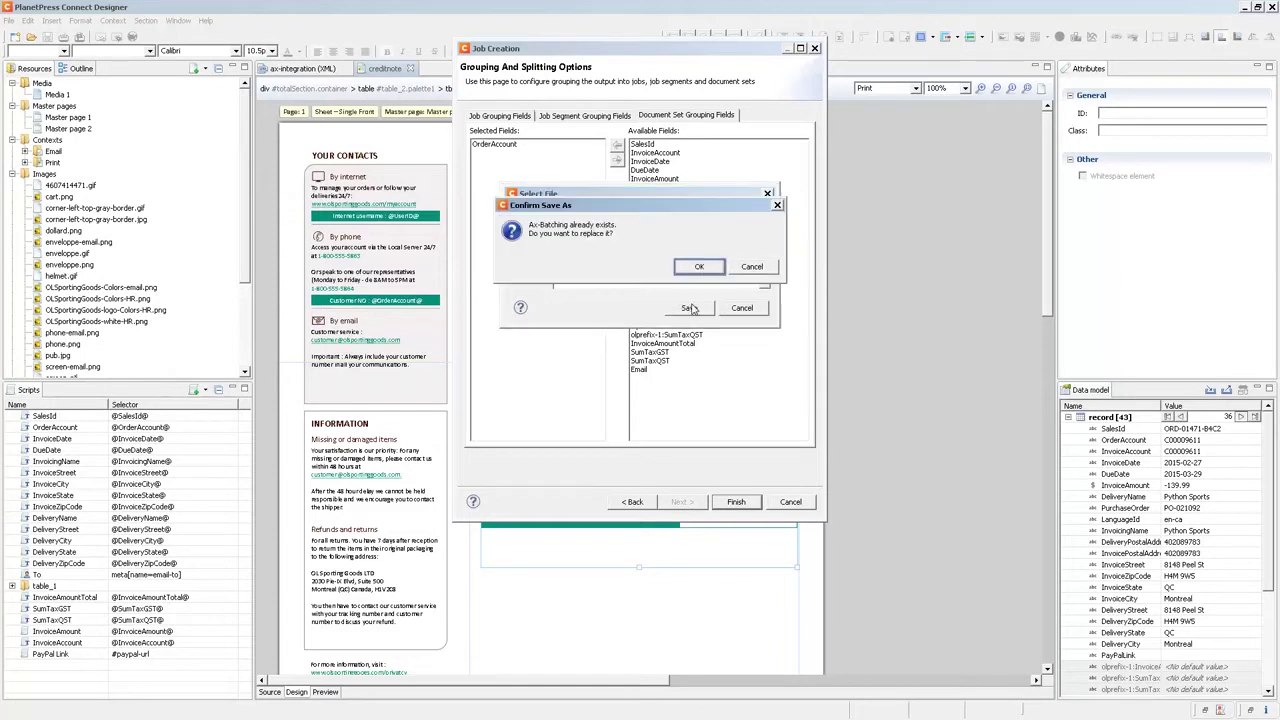
click(699, 267)
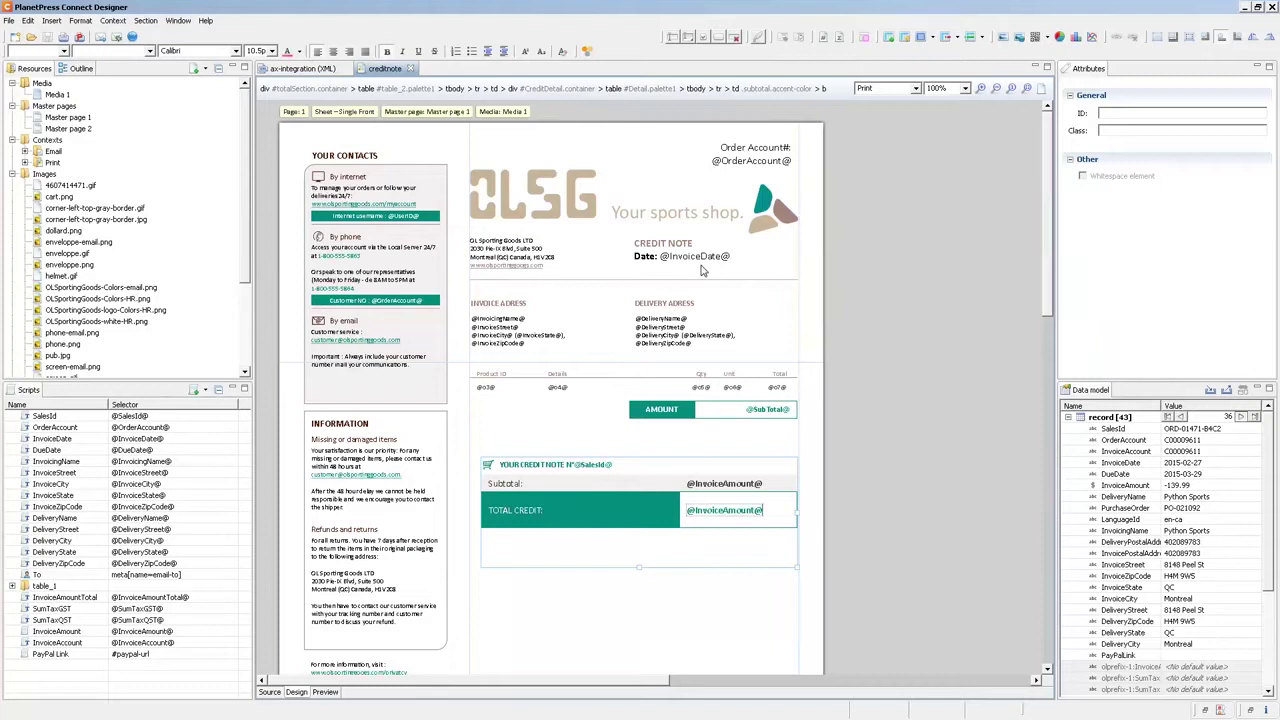
key(alt)
Start a new Generic PDF Output Creation preset and enable the Separation print option
click(9, 21)
mouse_move(128, 216)
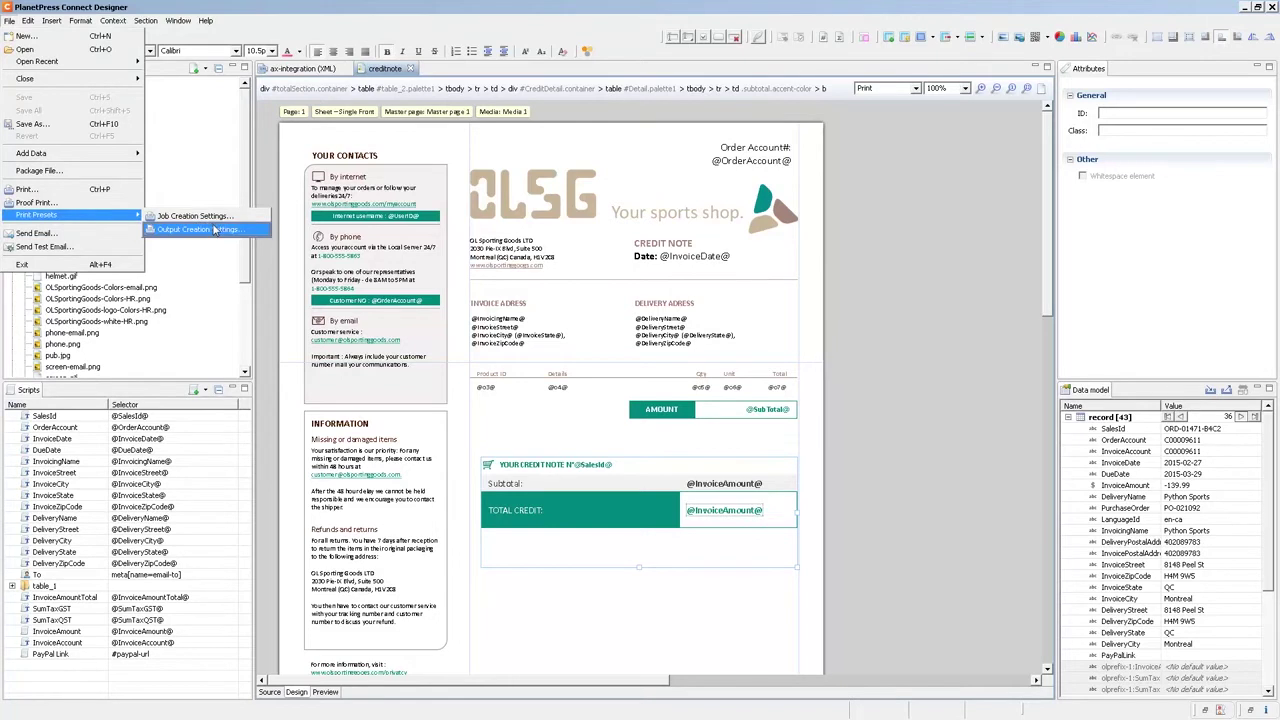
click(213, 230)
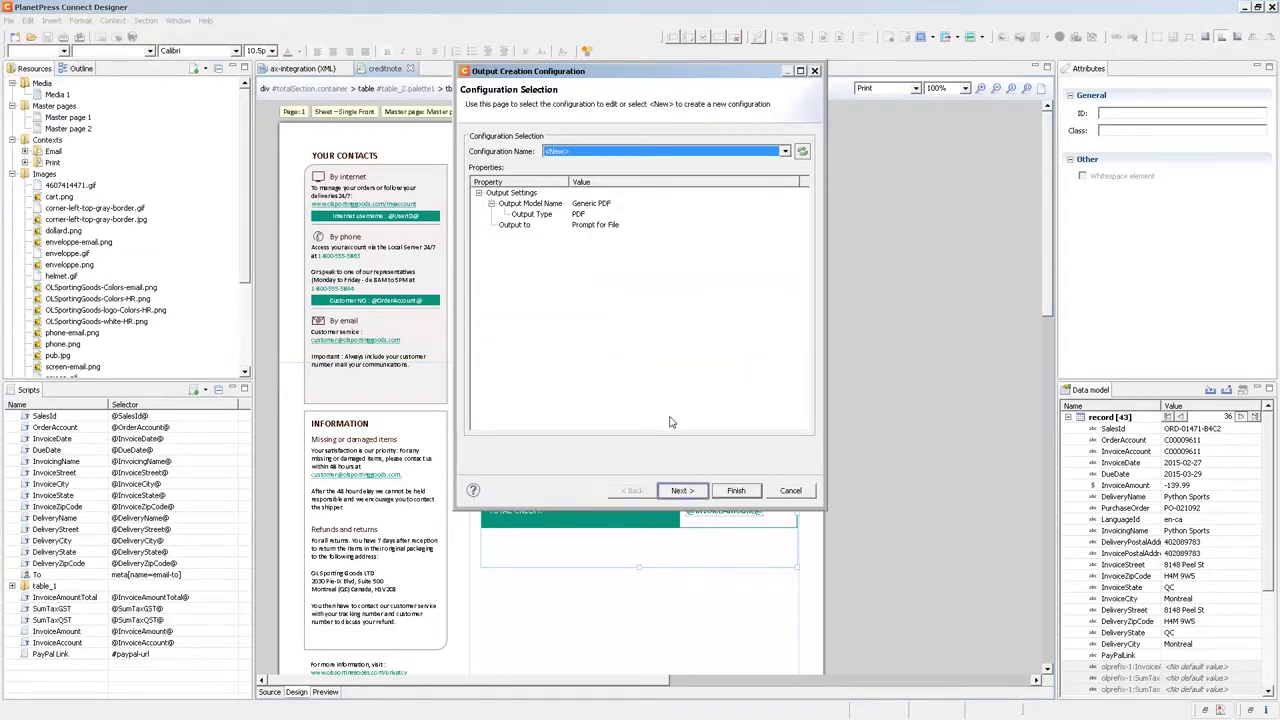
click(681, 491)
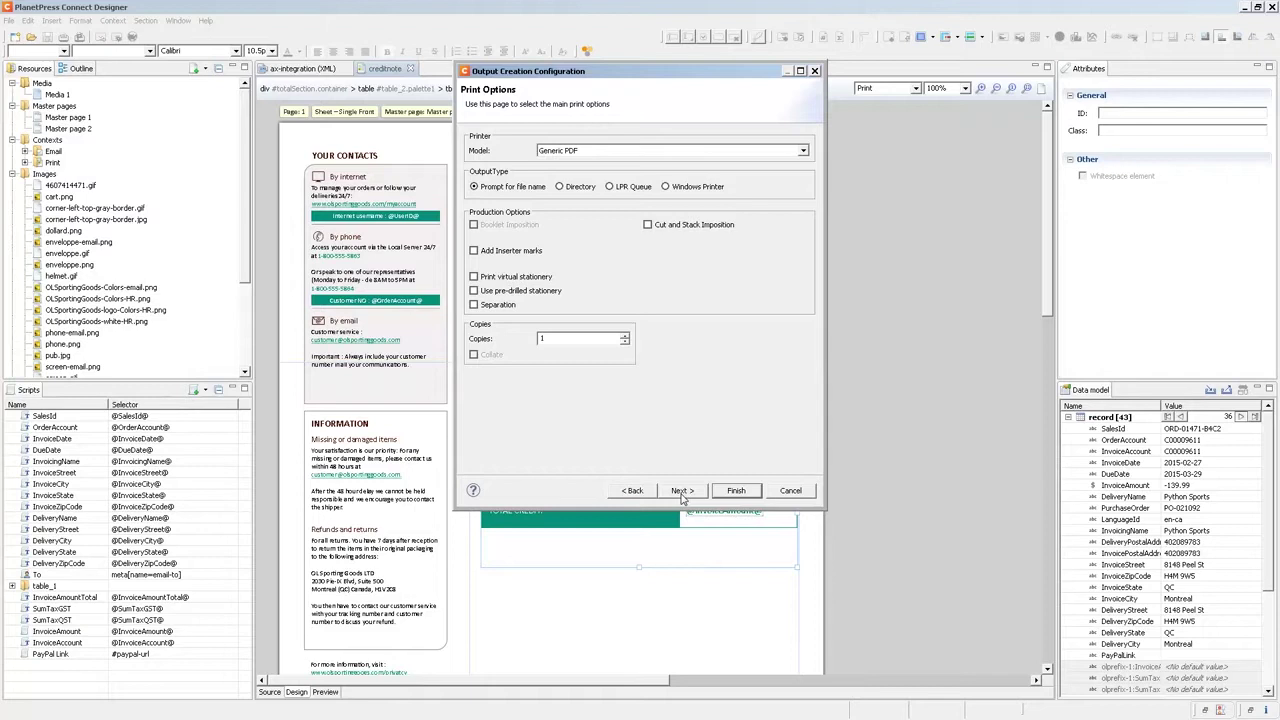
key(Tab)
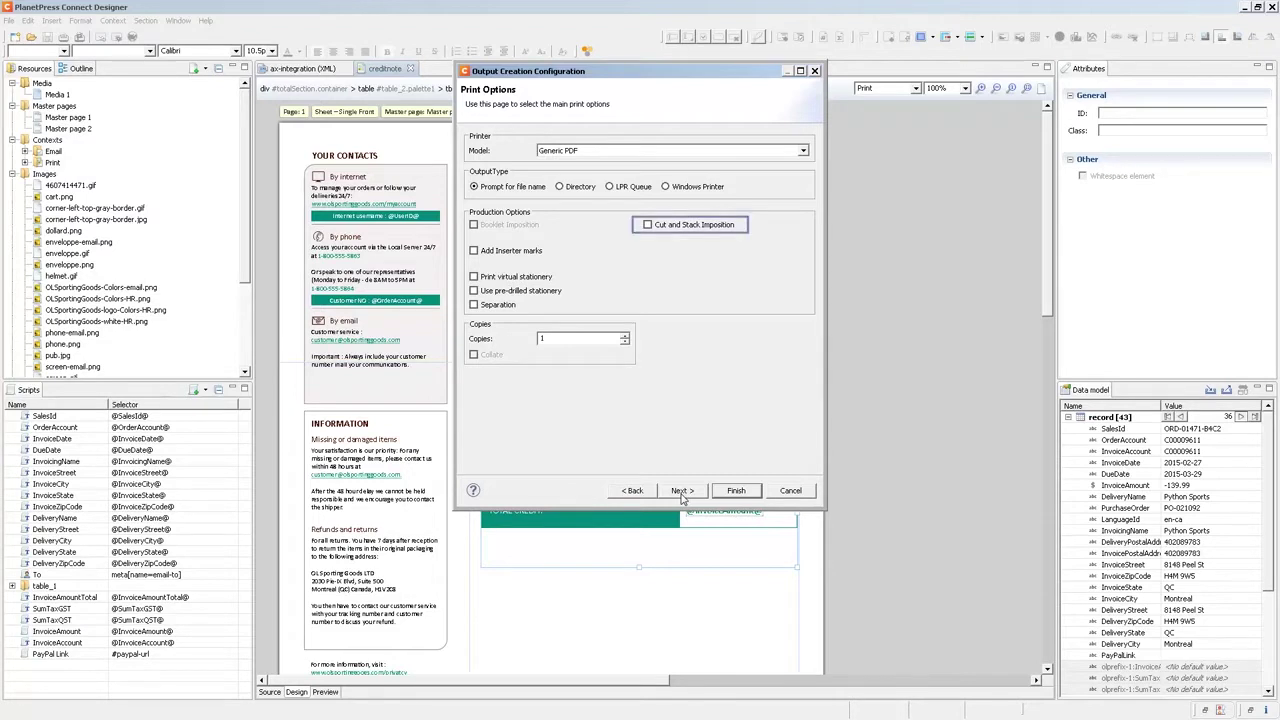
click(681, 494)
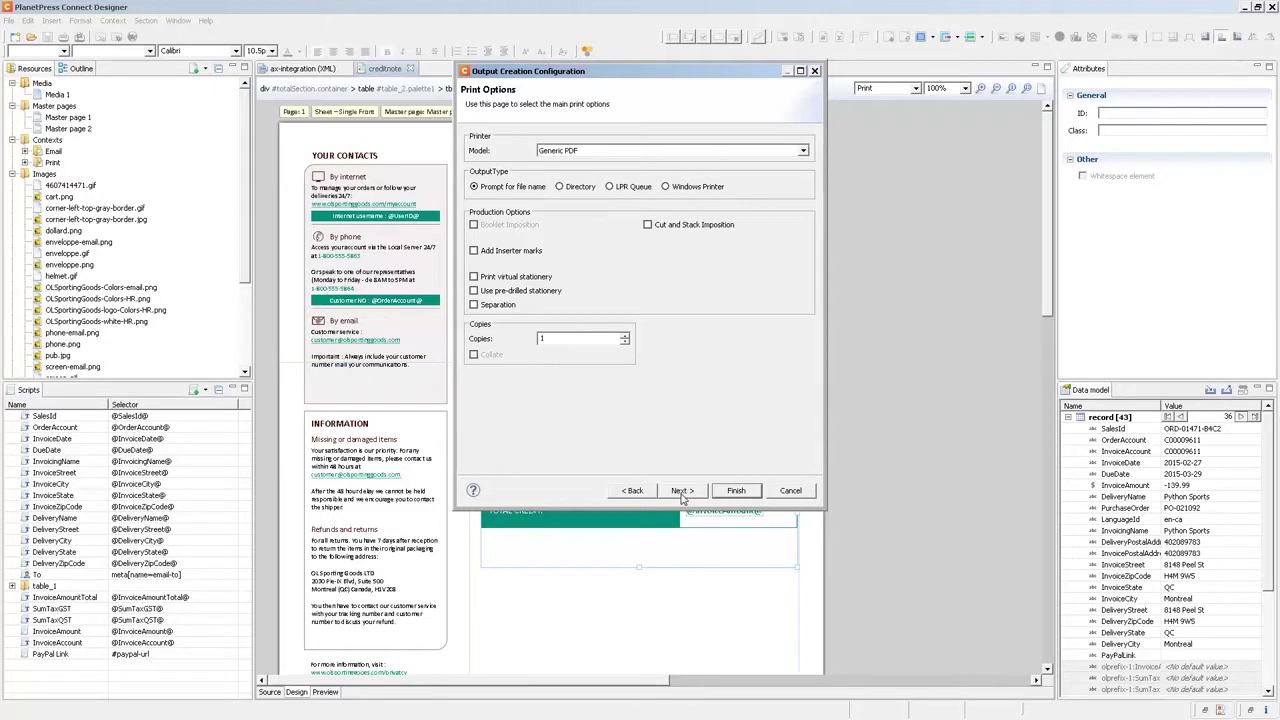
key(Tab)
Add a slip sheet Before every Document Set, with jogging left off
click(681, 490)
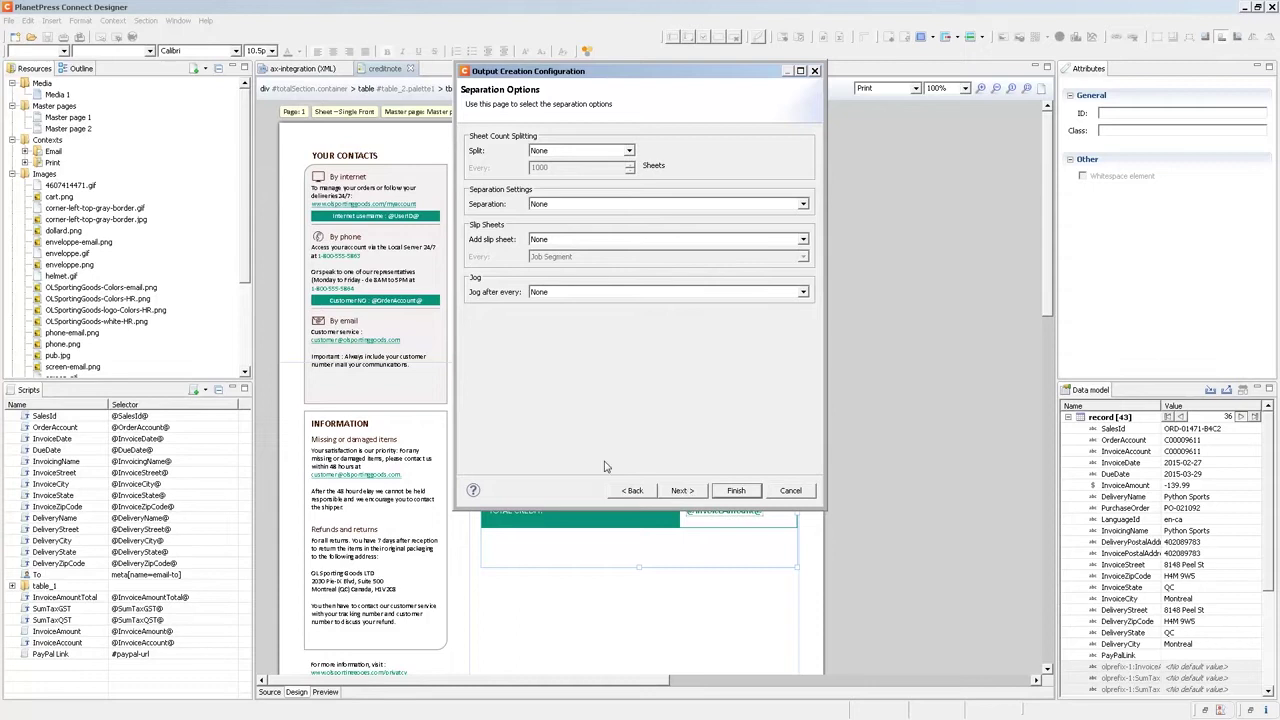
click(555, 292)
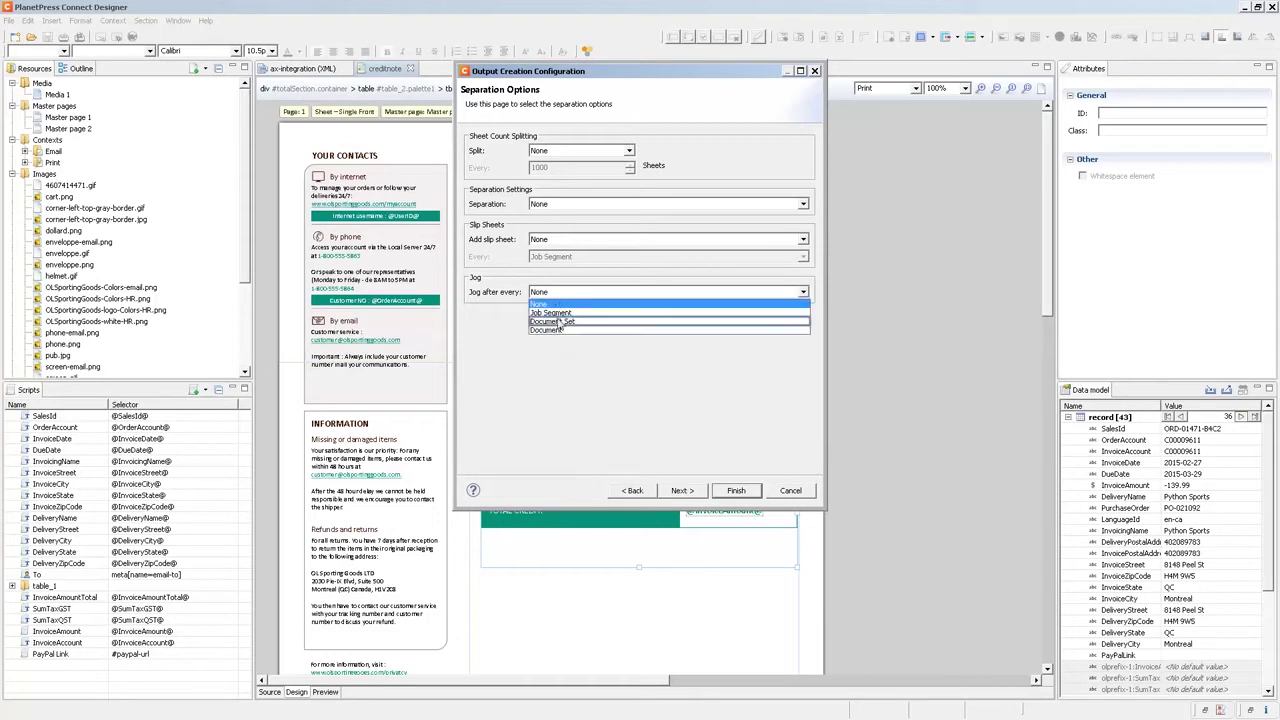
click(560, 322)
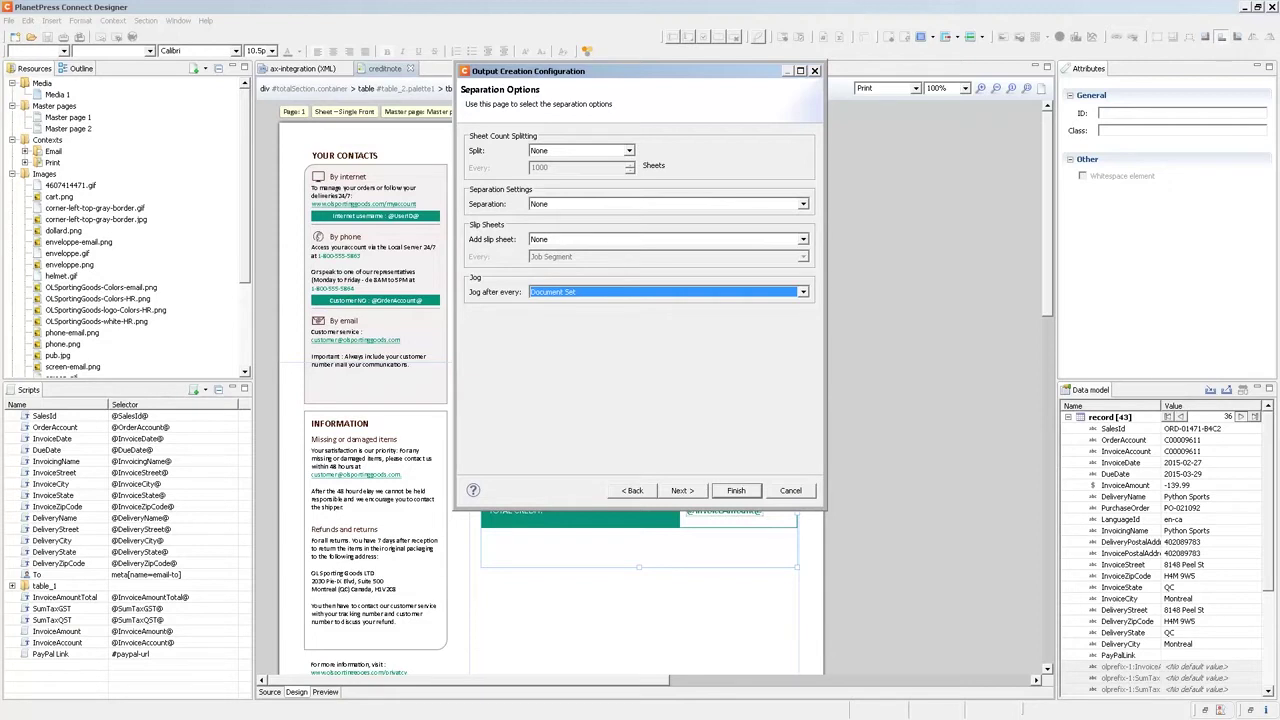
click(562, 293)
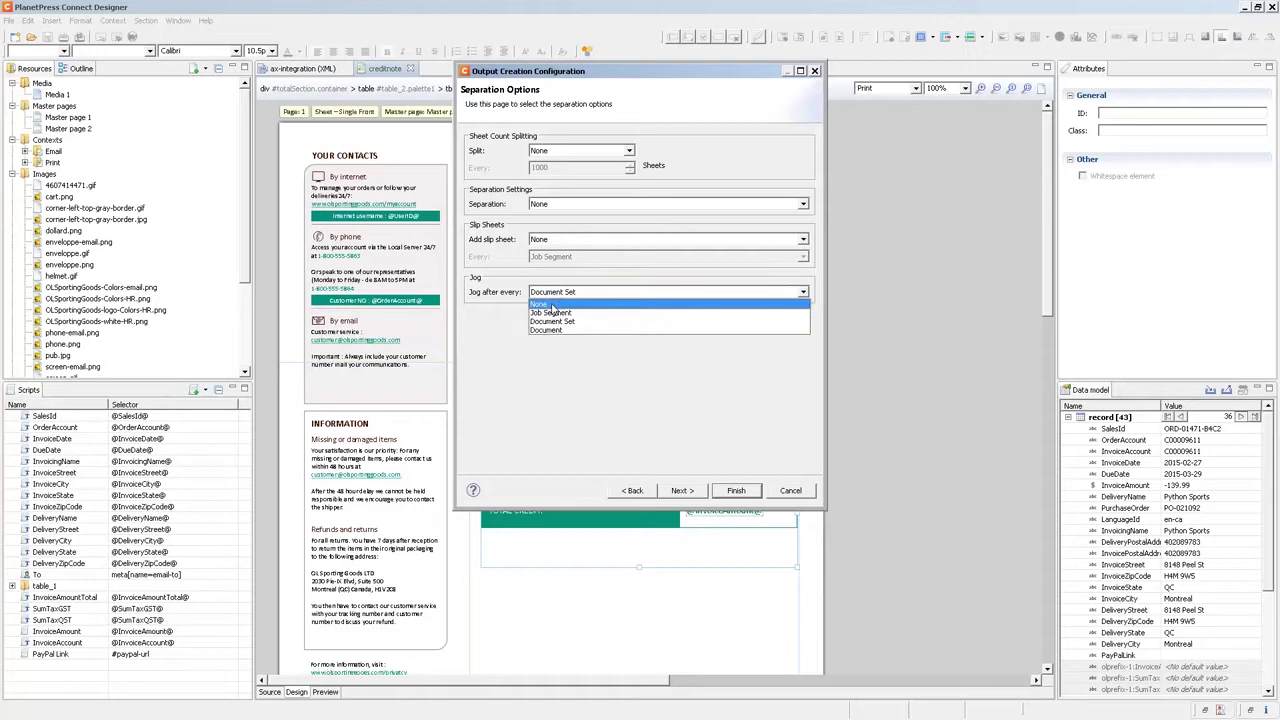
click(550, 300)
click(545, 240)
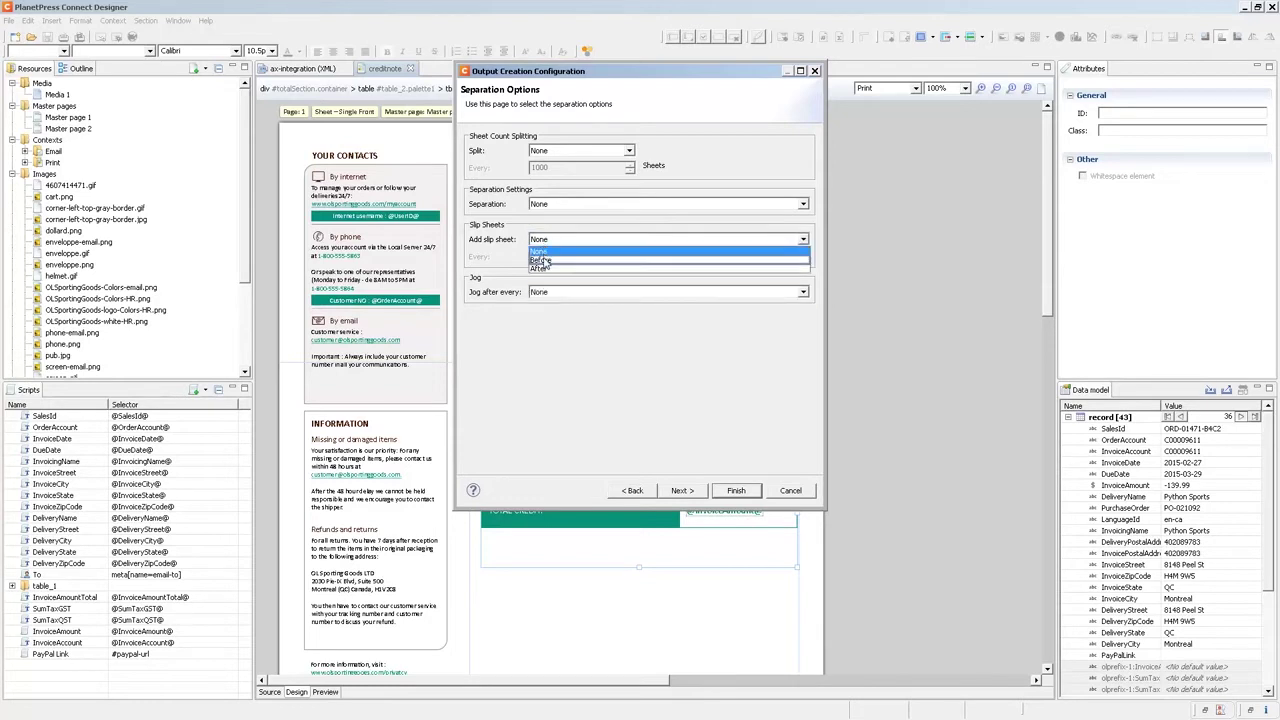
click(547, 260)
click(548, 262)
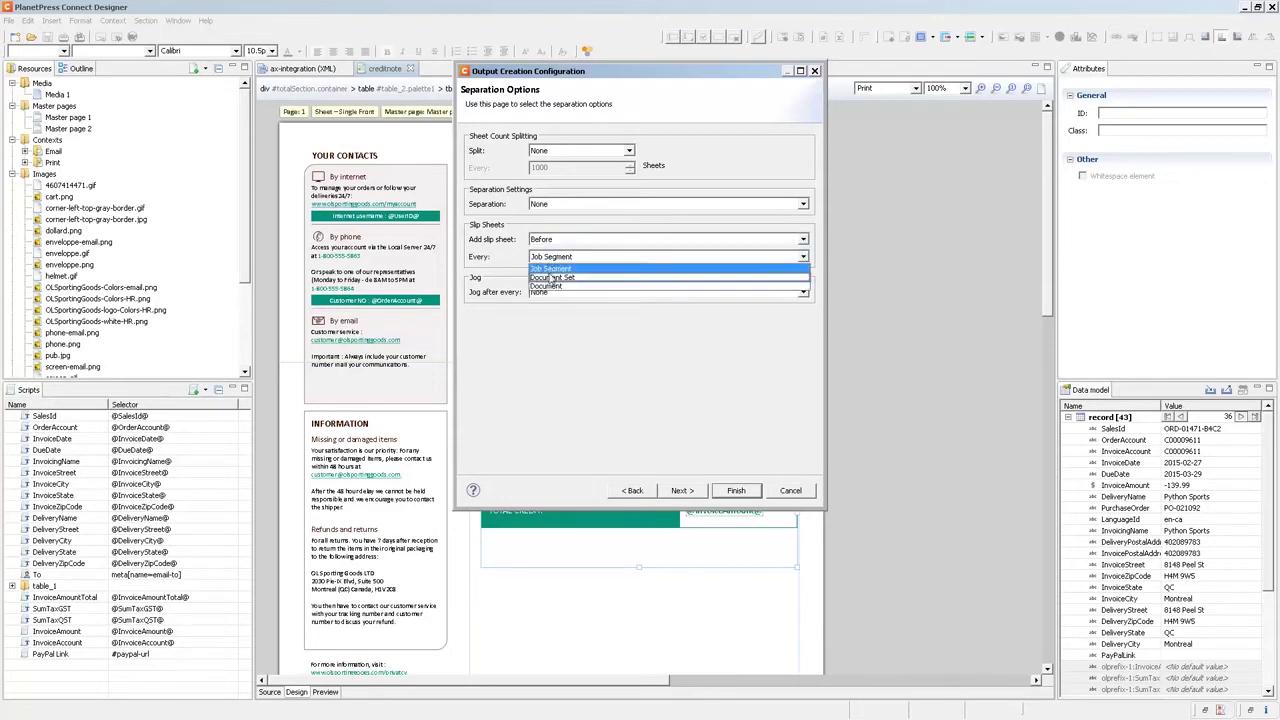
click(554, 282)
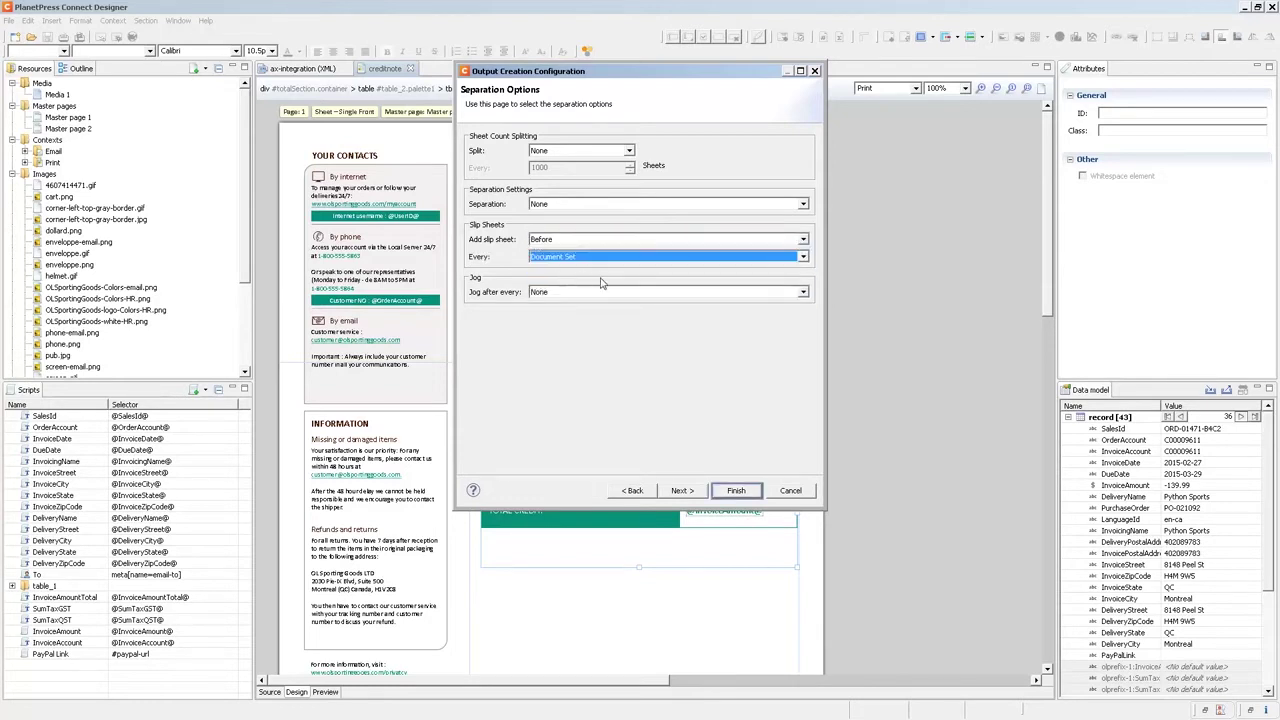
Save the output creation preset as 'PDF with Slipsheet'
click(736, 491)
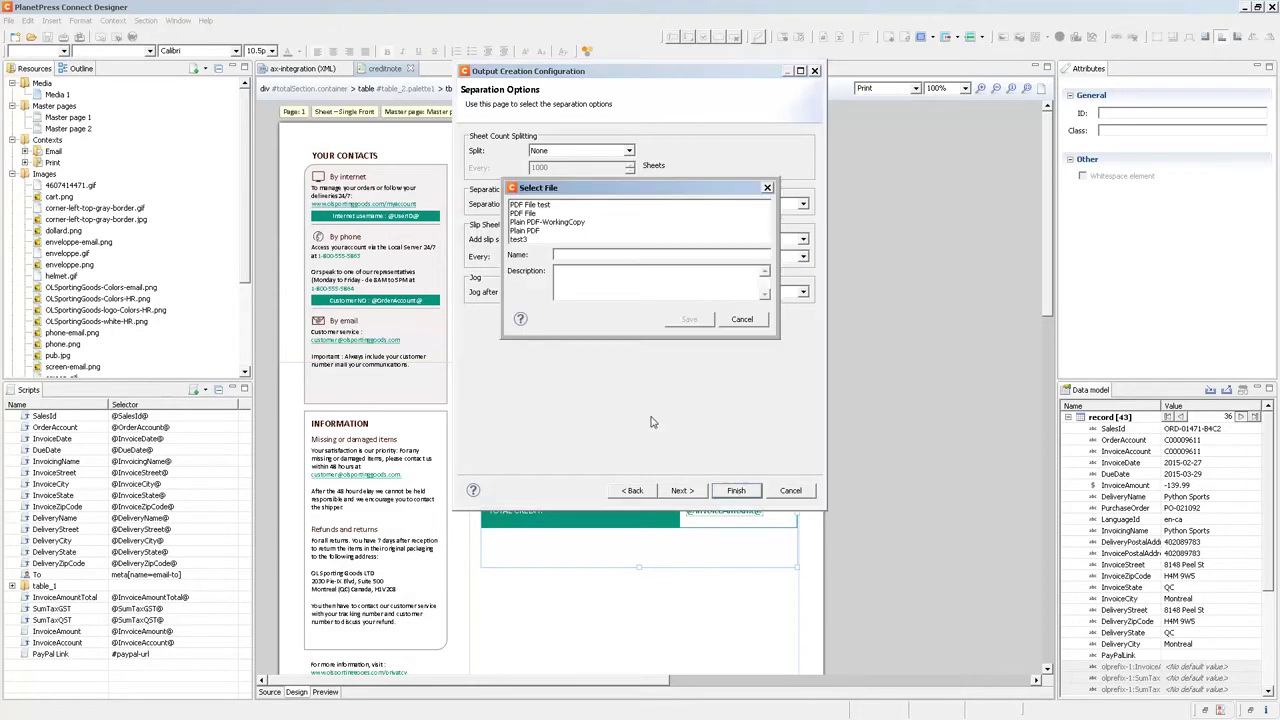
click(610, 255)
text(PDF with Slipsheet)
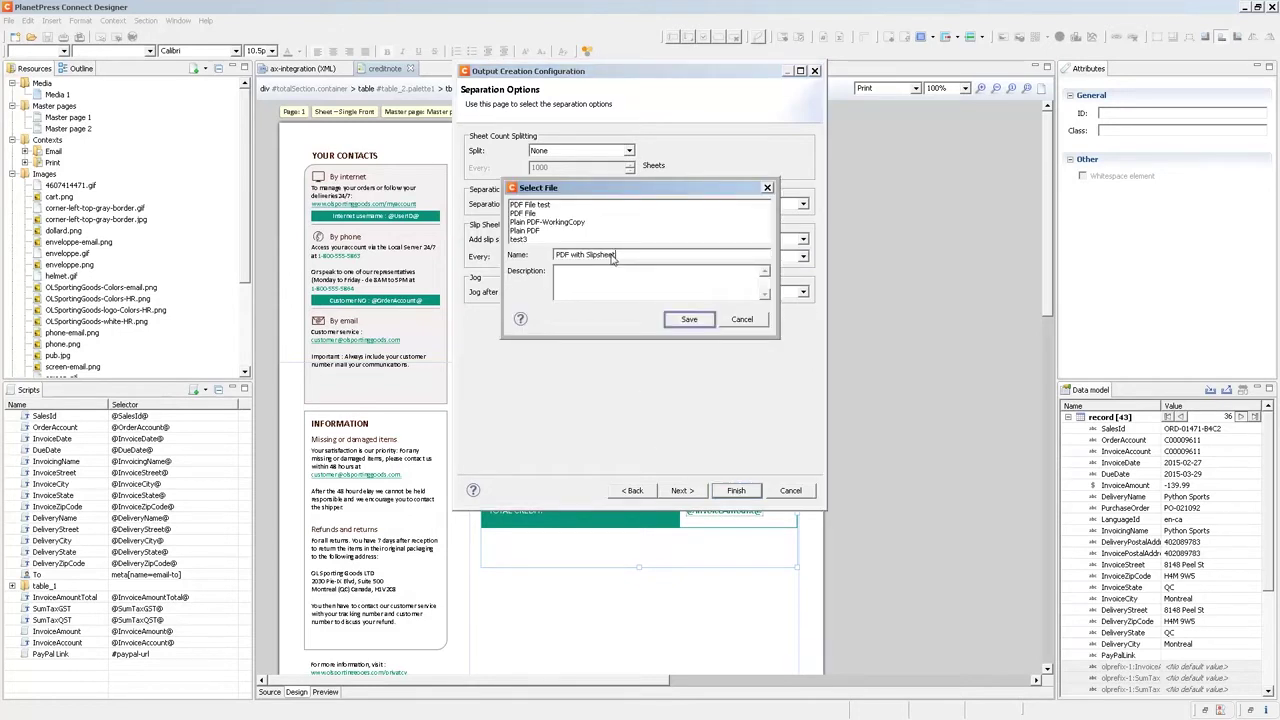
click(688, 322)
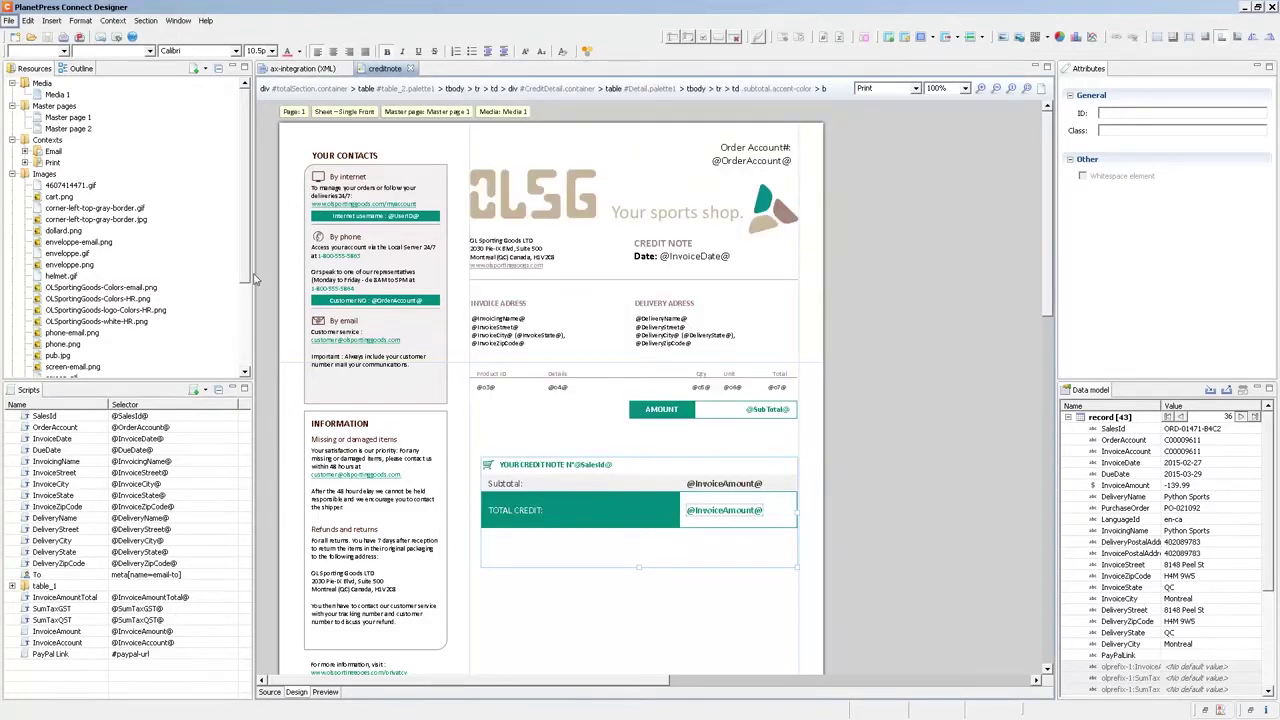
In the Print dialog, choose the PDF with Slipsheet output and Ax-Batching job presets
click(9, 20)
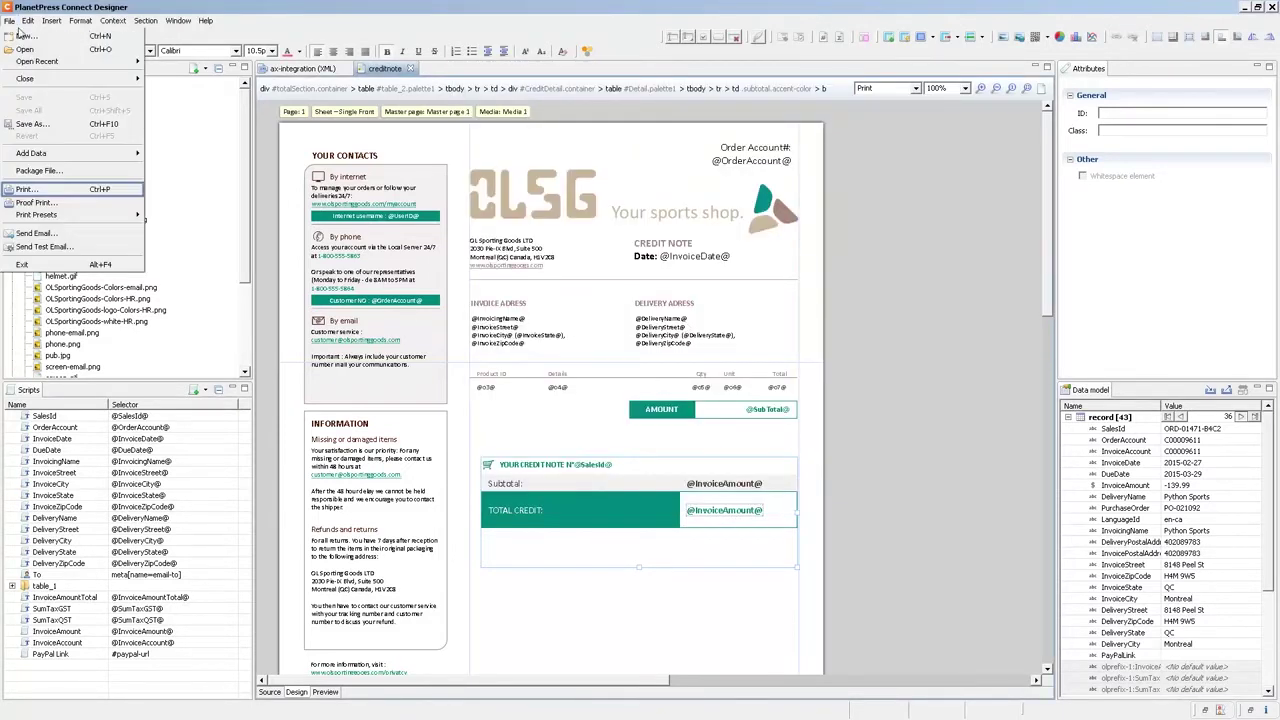
click(40, 189)
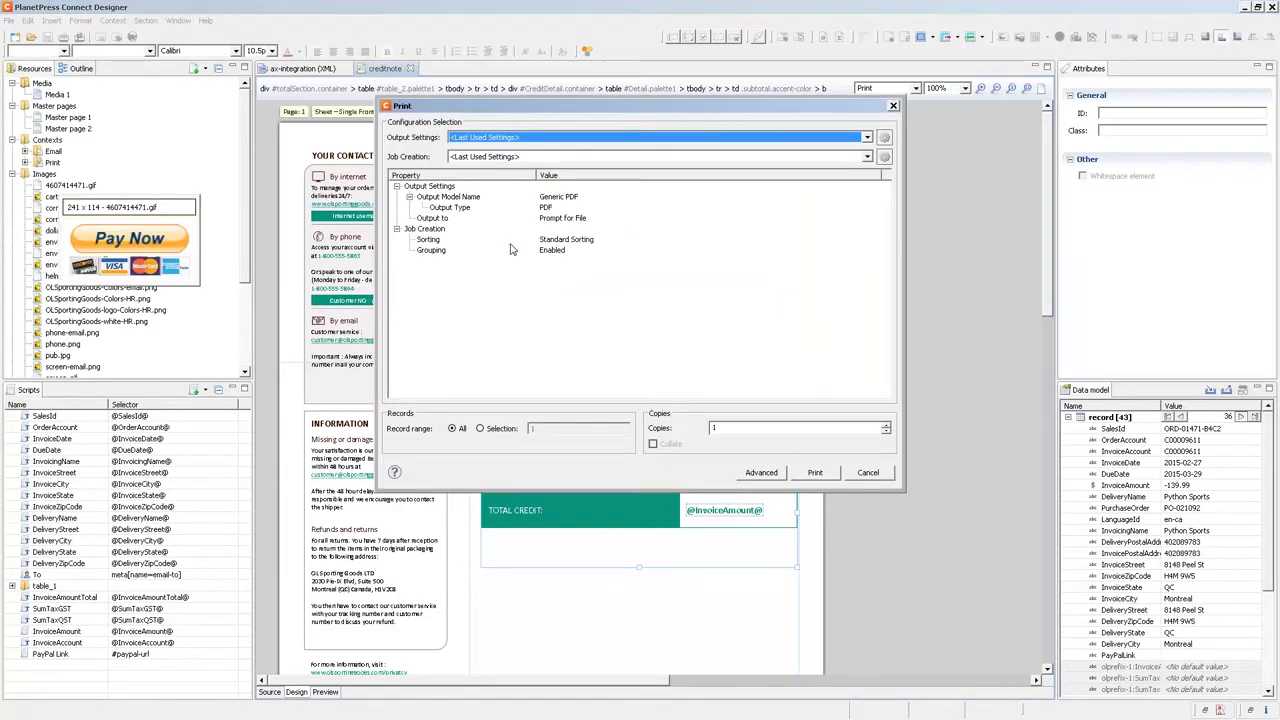
click(504, 141)
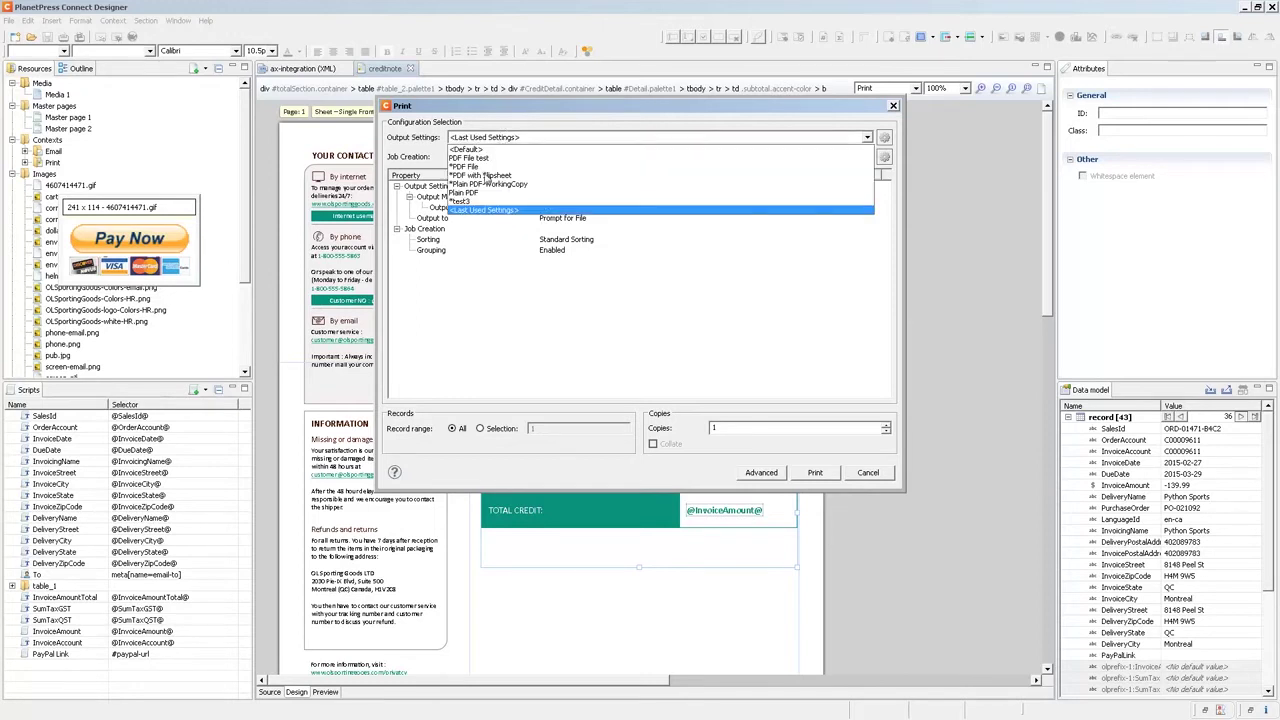
click(484, 175)
click(472, 158)
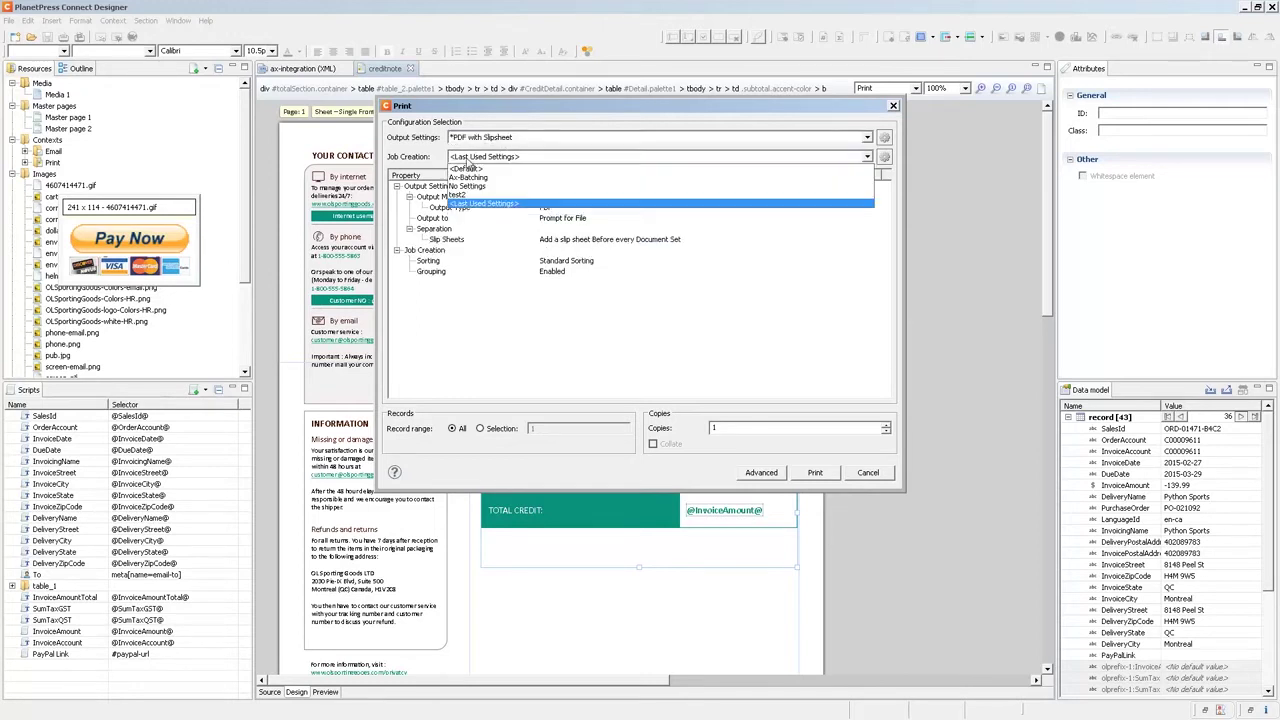
click(466, 178)
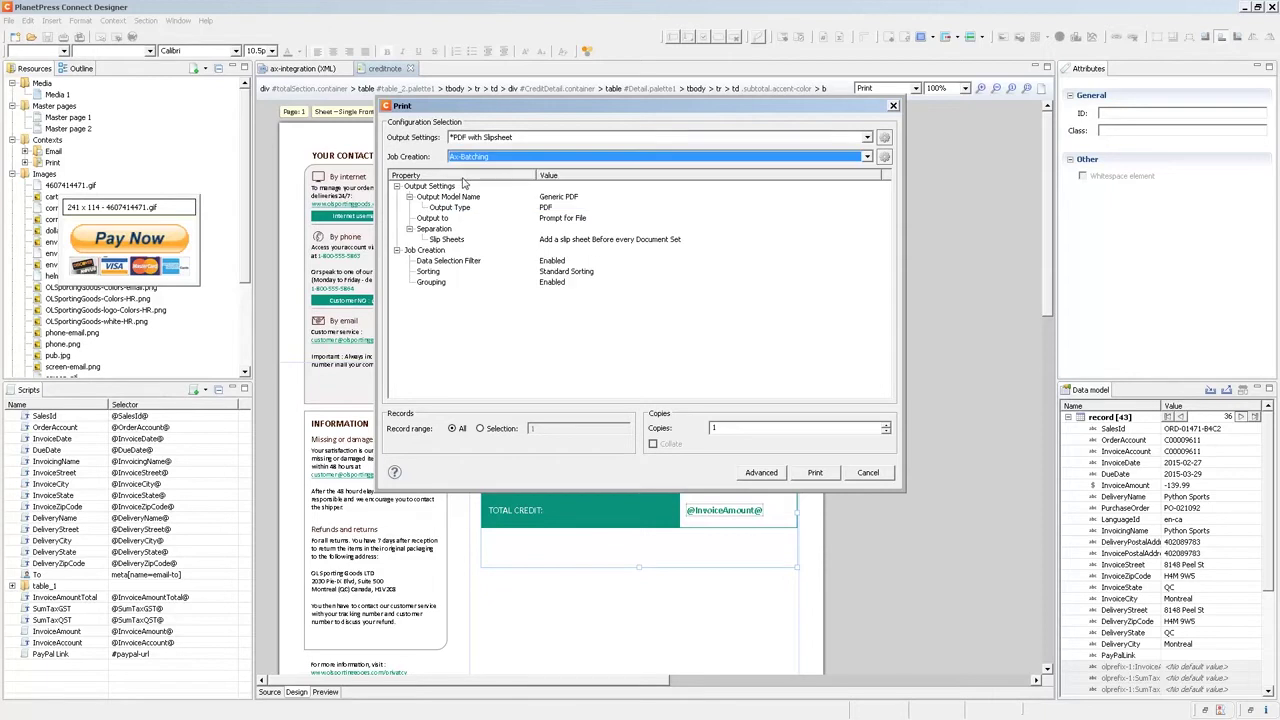
Print to creditnote.pdf, overwriting the existing file, and open the resulting PDF
click(813, 473)
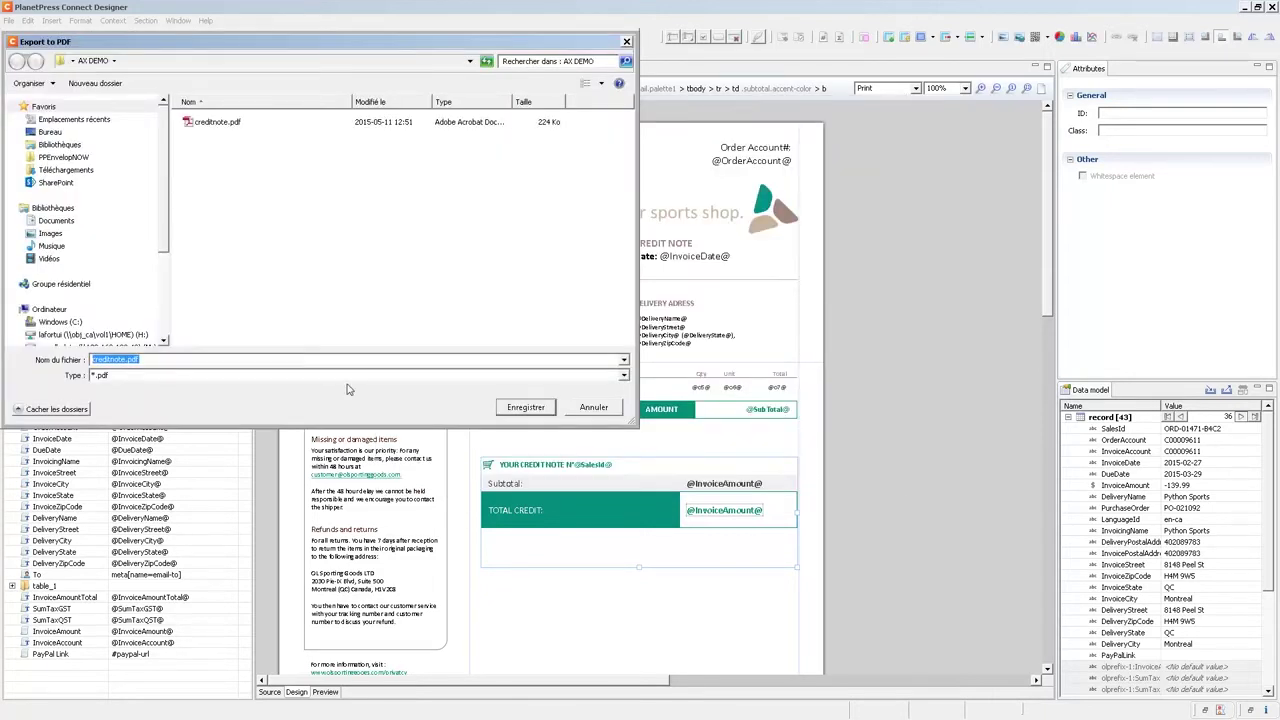
key(Return)
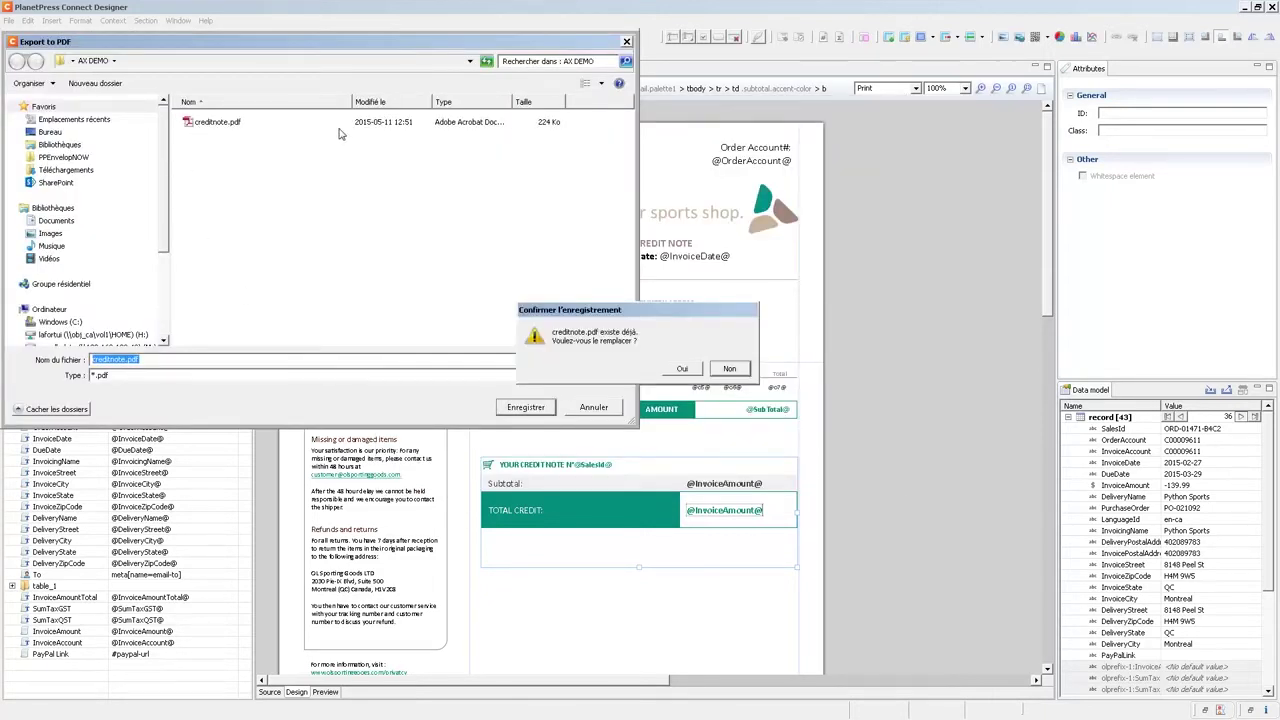
click(680, 369)
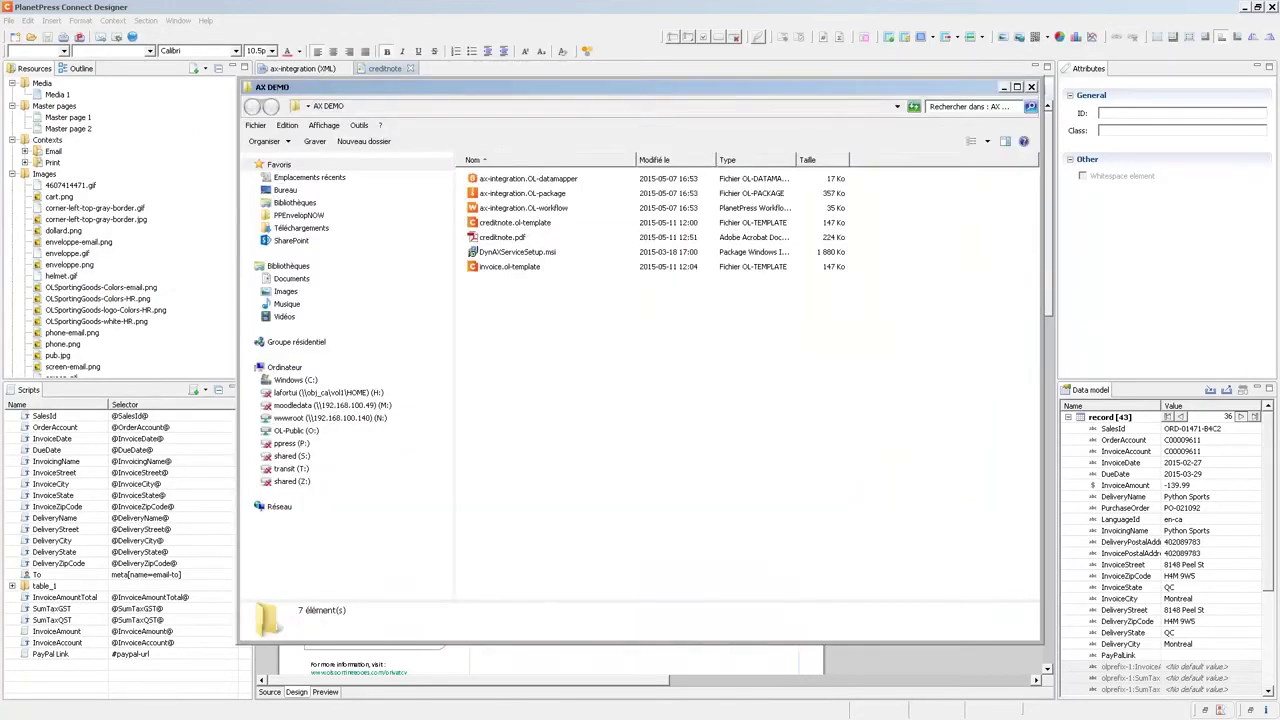
double_click(503, 239)
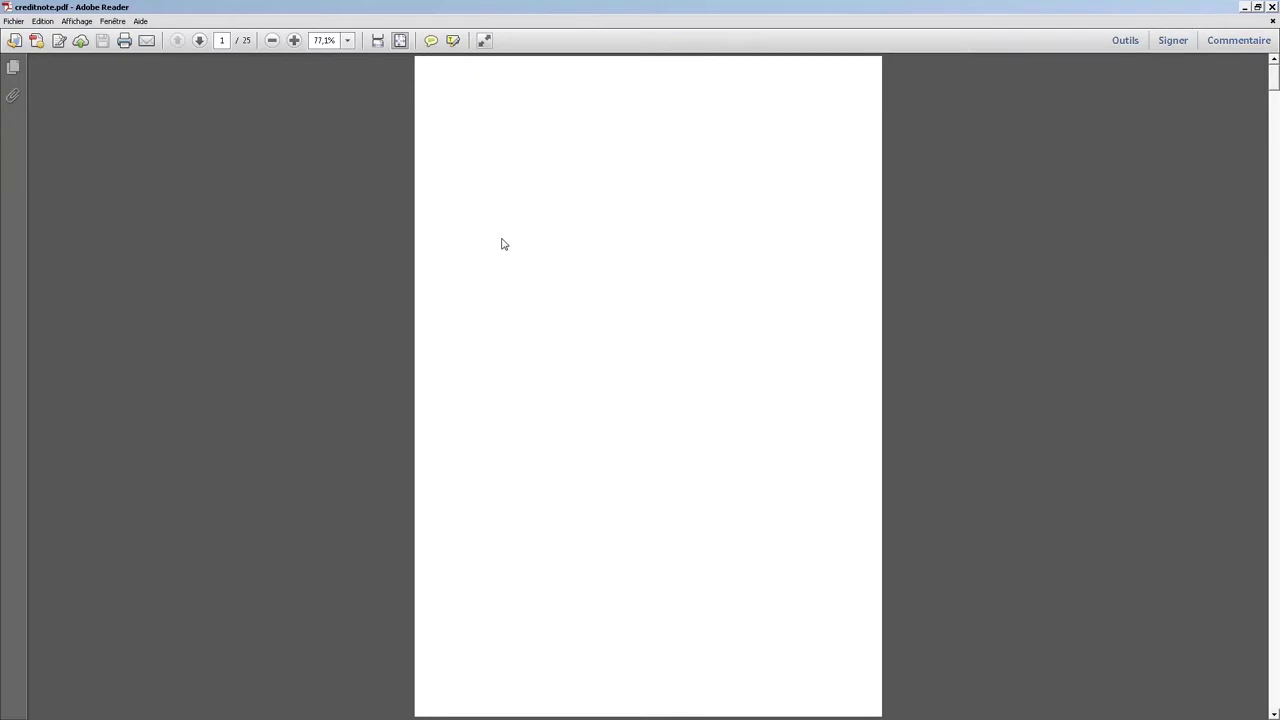
Page forward through creditnote.pdf to the credit note on page 8 of 25
click(200, 41)
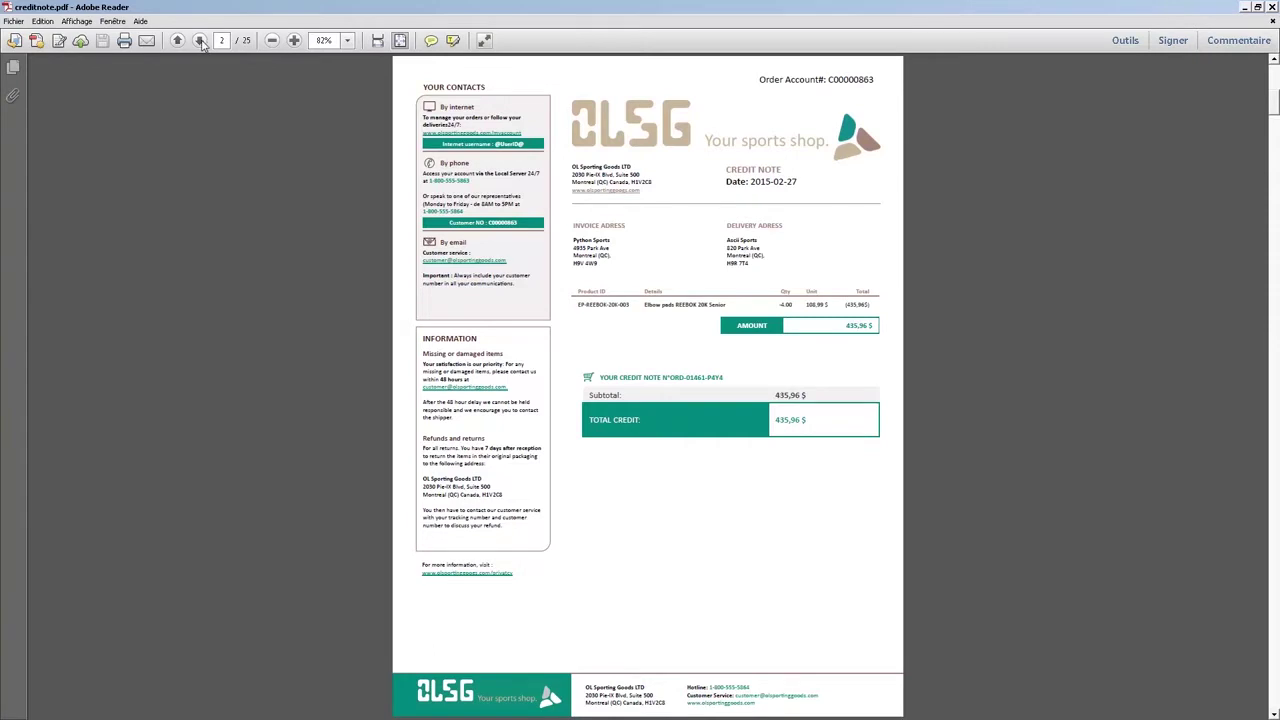
click(200, 41)
click(200, 41)
click(200, 41)
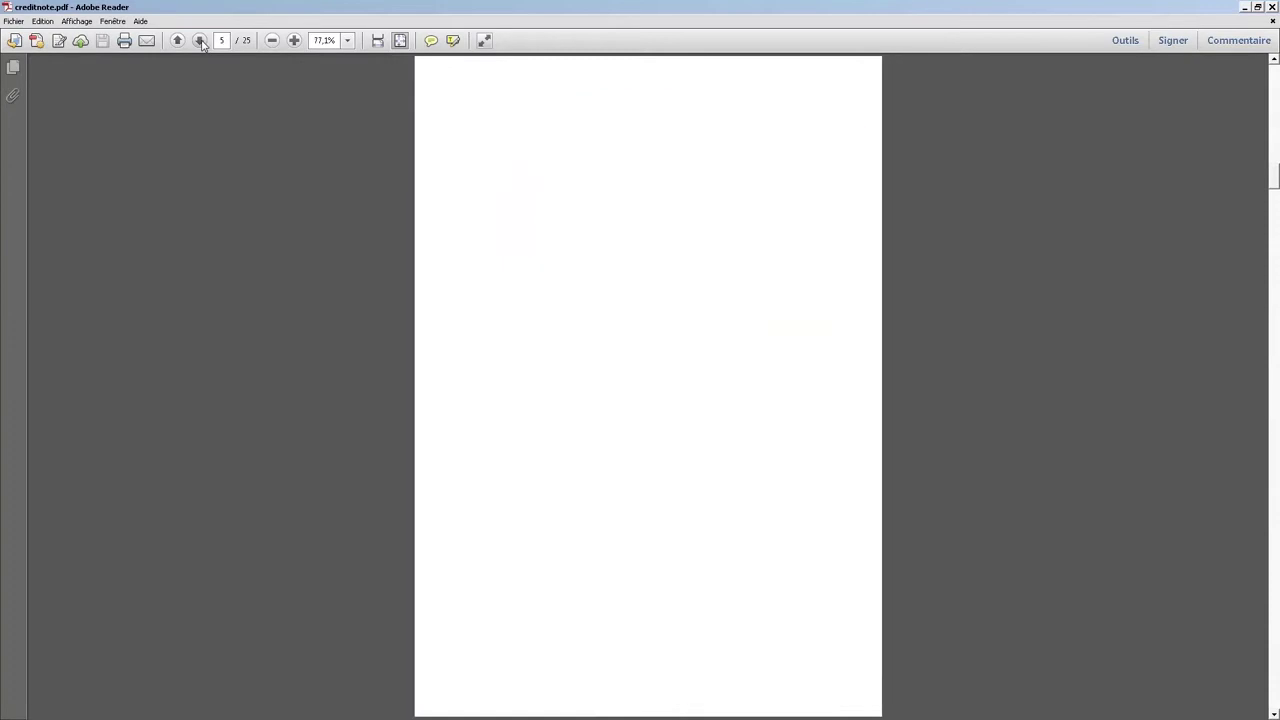
click(200, 41)
click(200, 41)
click(200, 41)
click(200, 41)
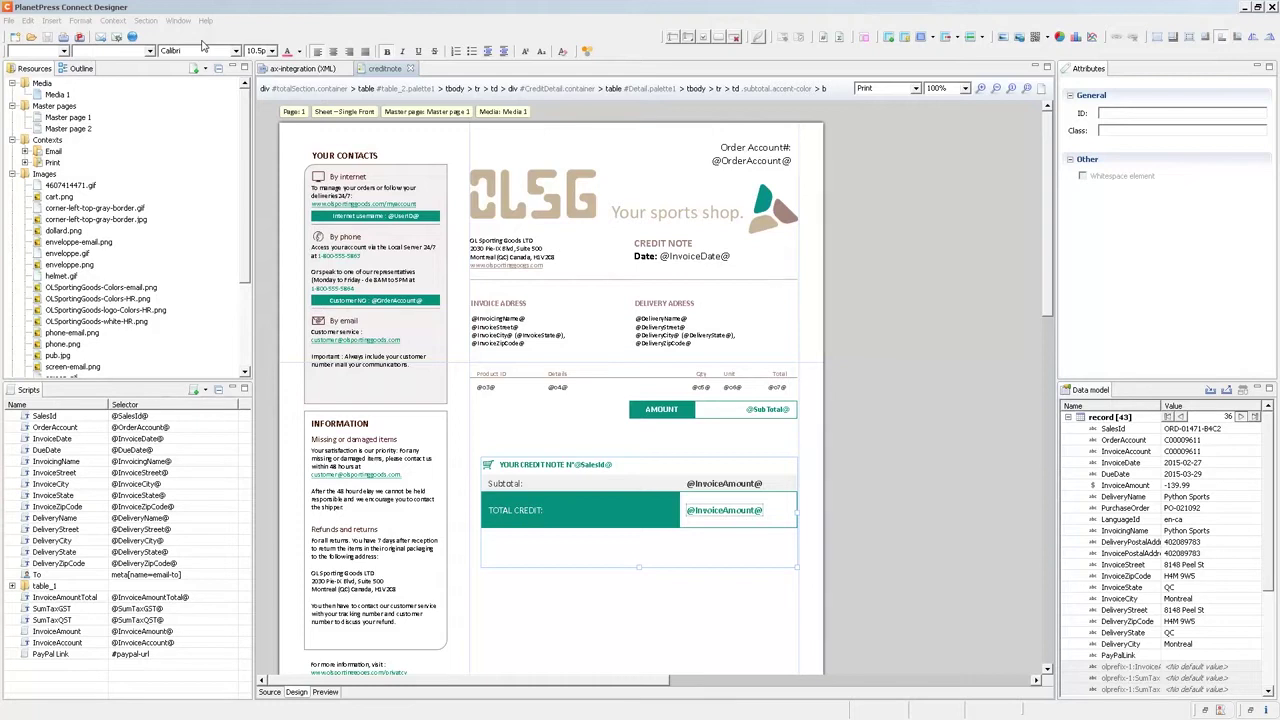
Package the template with the Ax-Batching job preset and the PDF with Slipsheet output preset
key(alt)
click(10, 21)
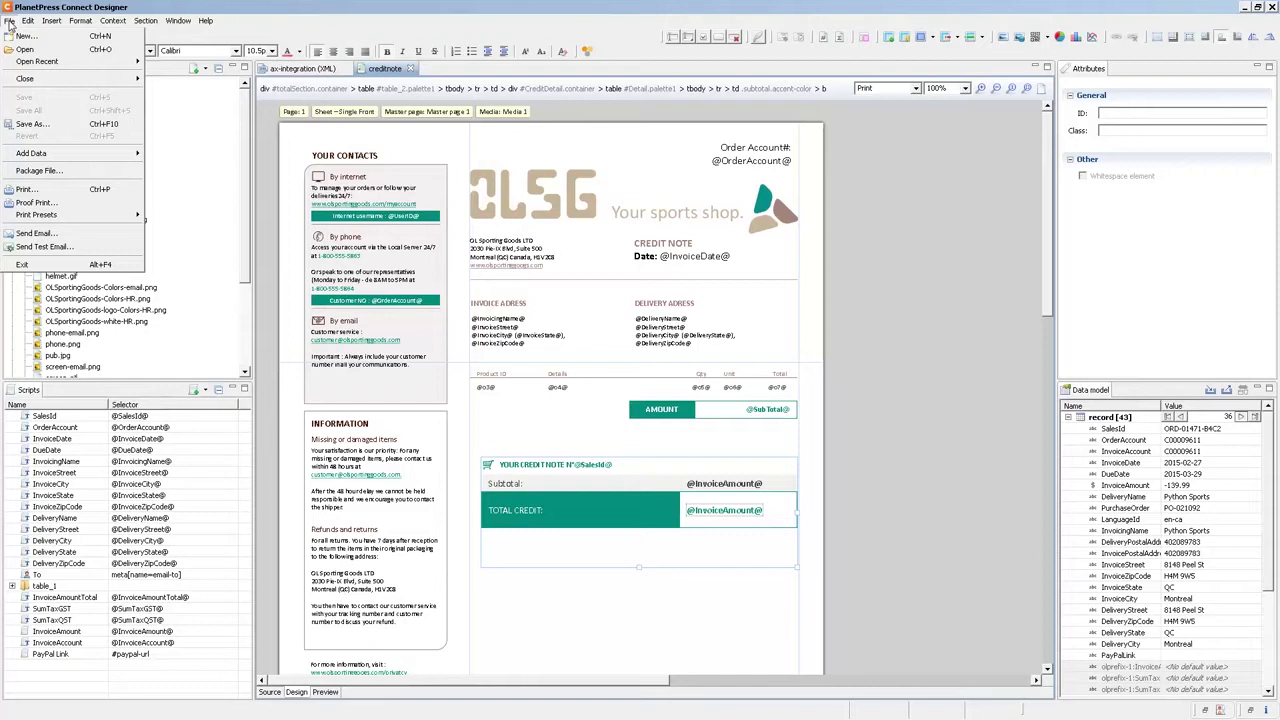
click(62, 171)
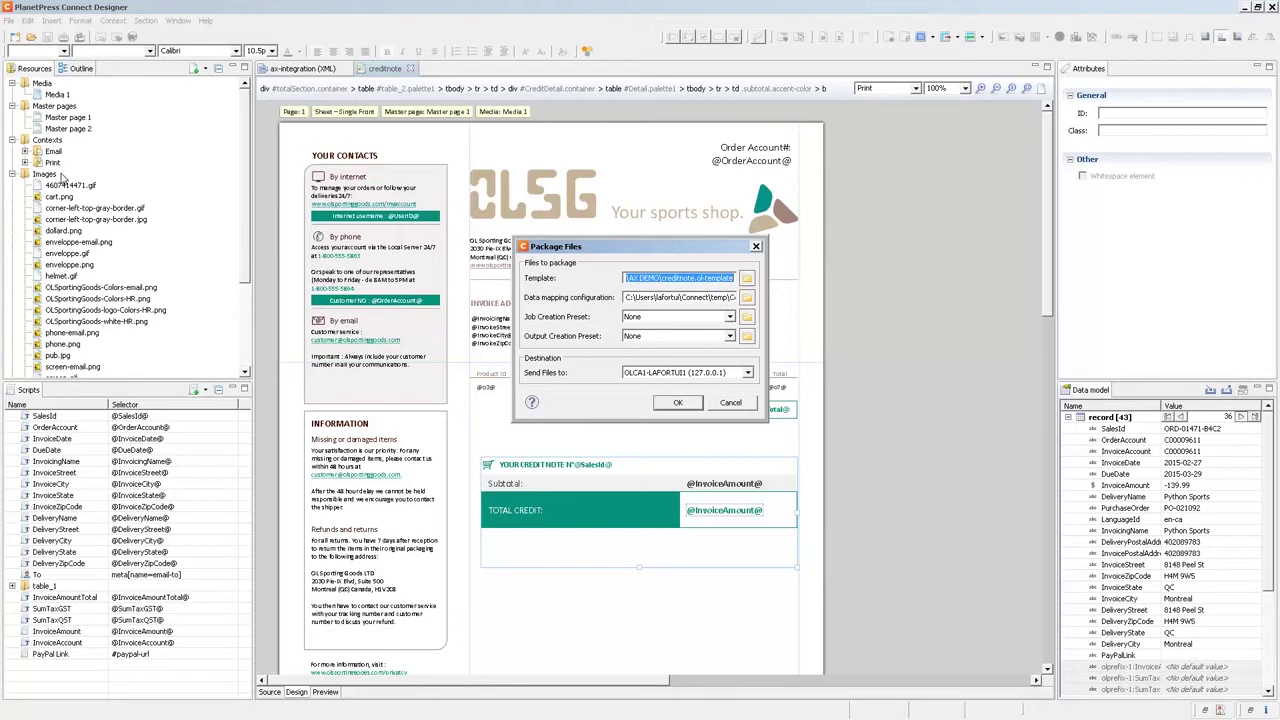
click(730, 318)
click(730, 338)
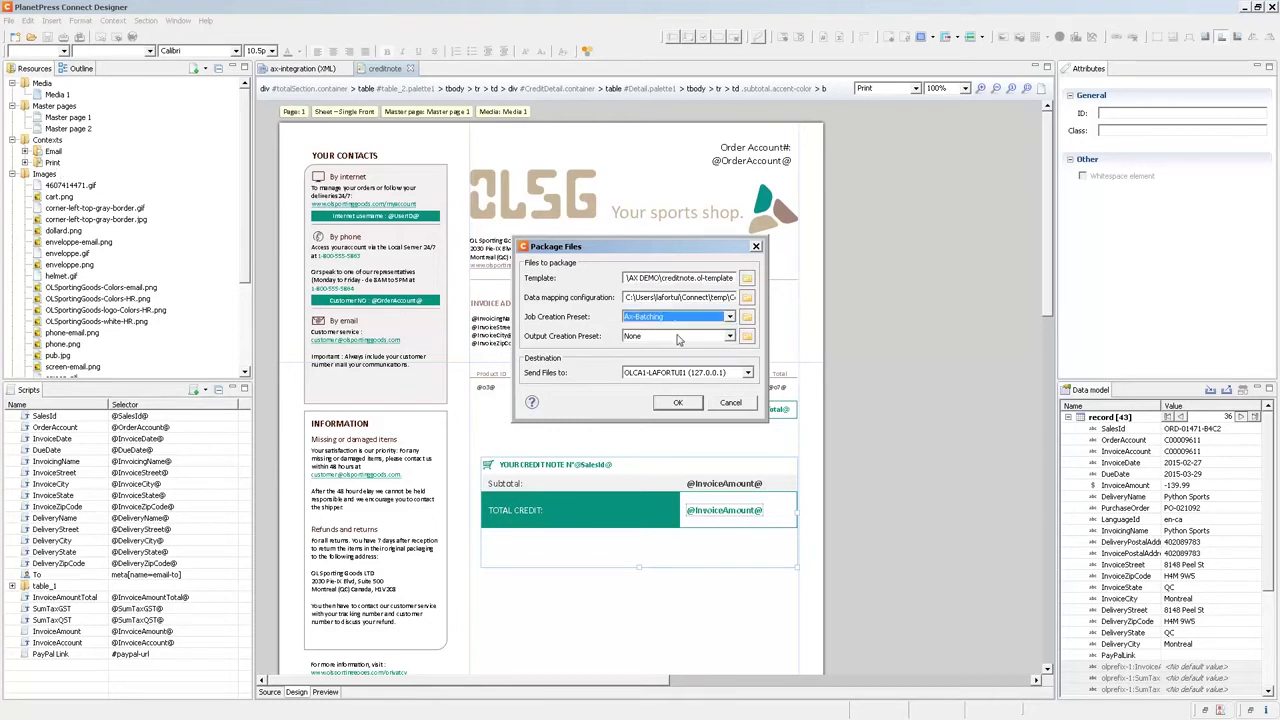
click(730, 338)
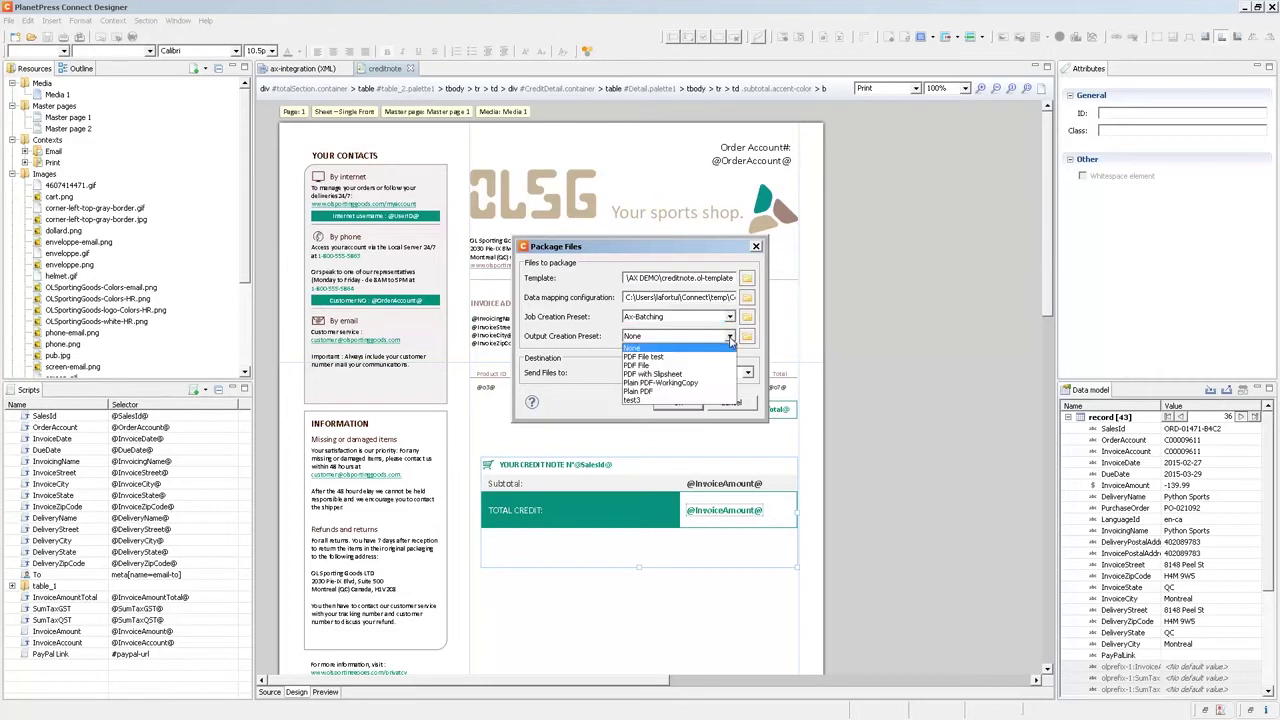
click(653, 375)
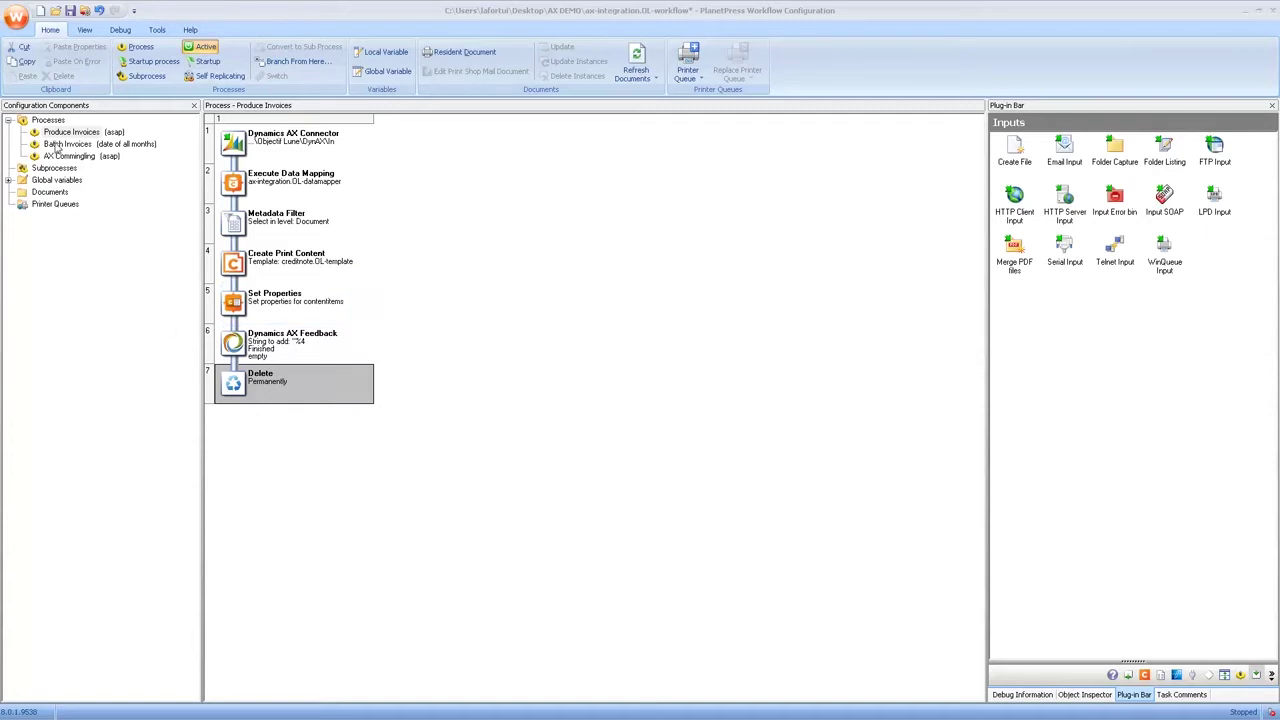
double_click(294, 303)
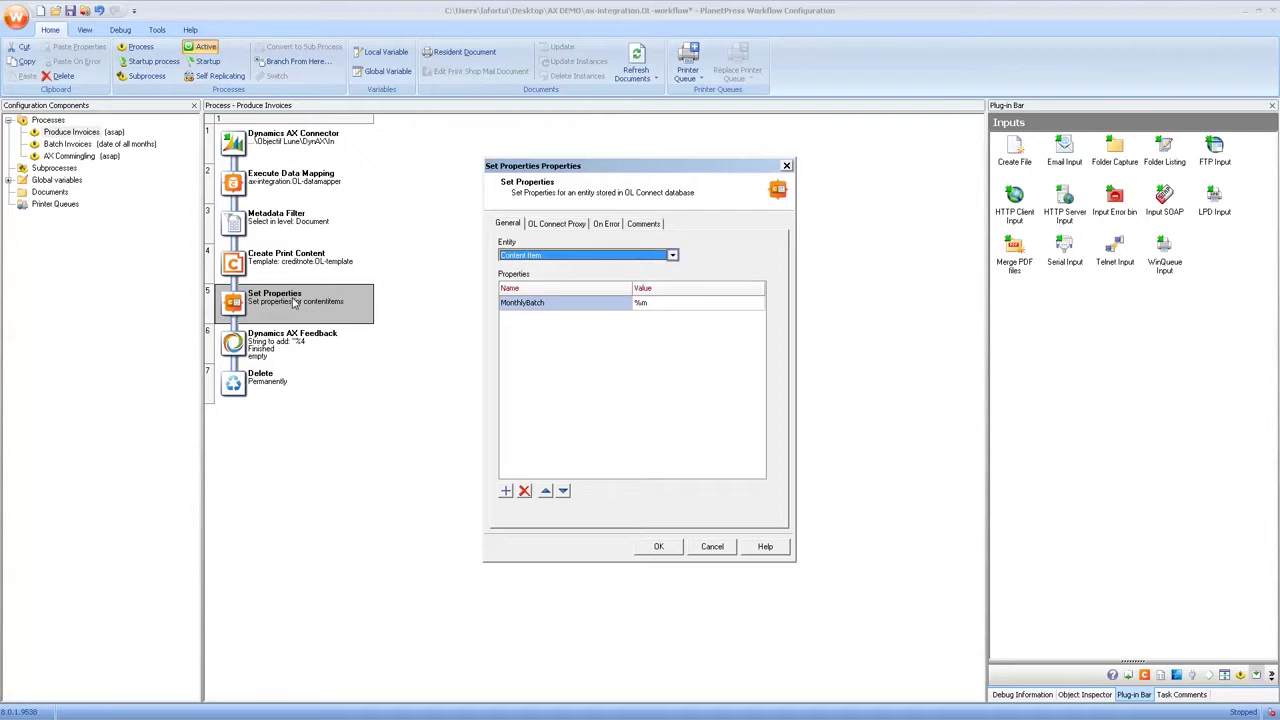
click(672, 257)
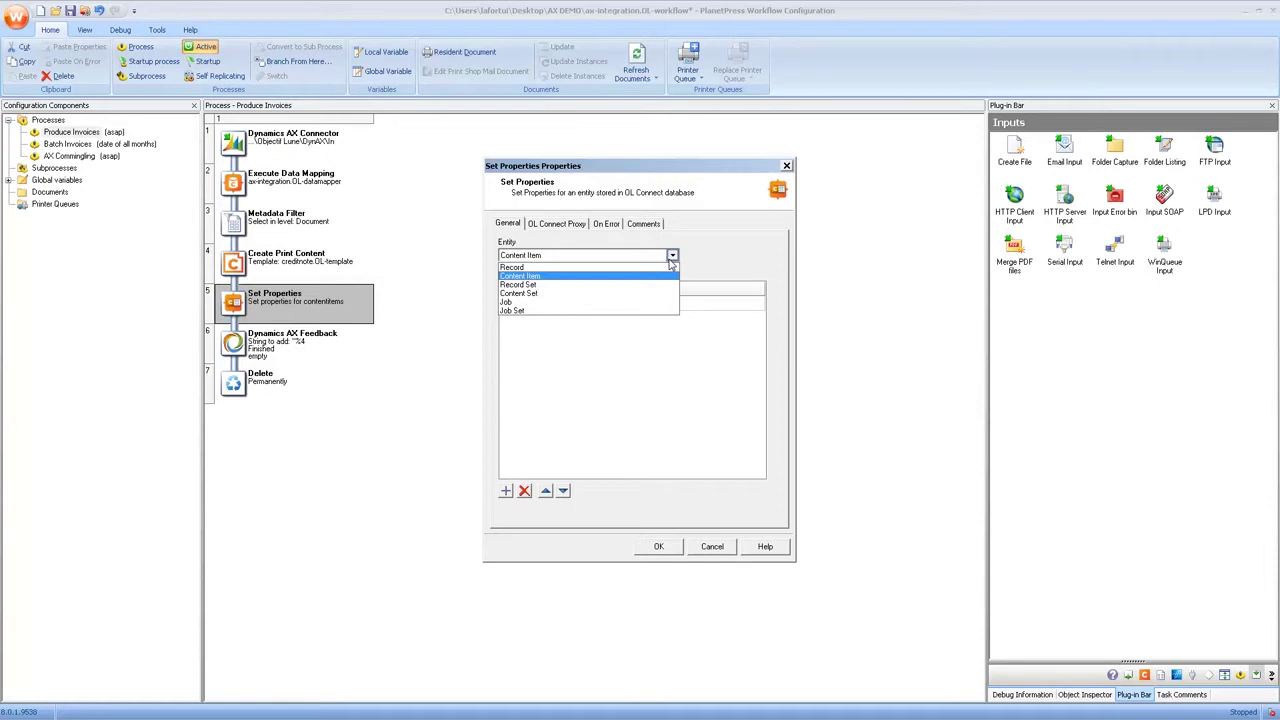
click(671, 257)
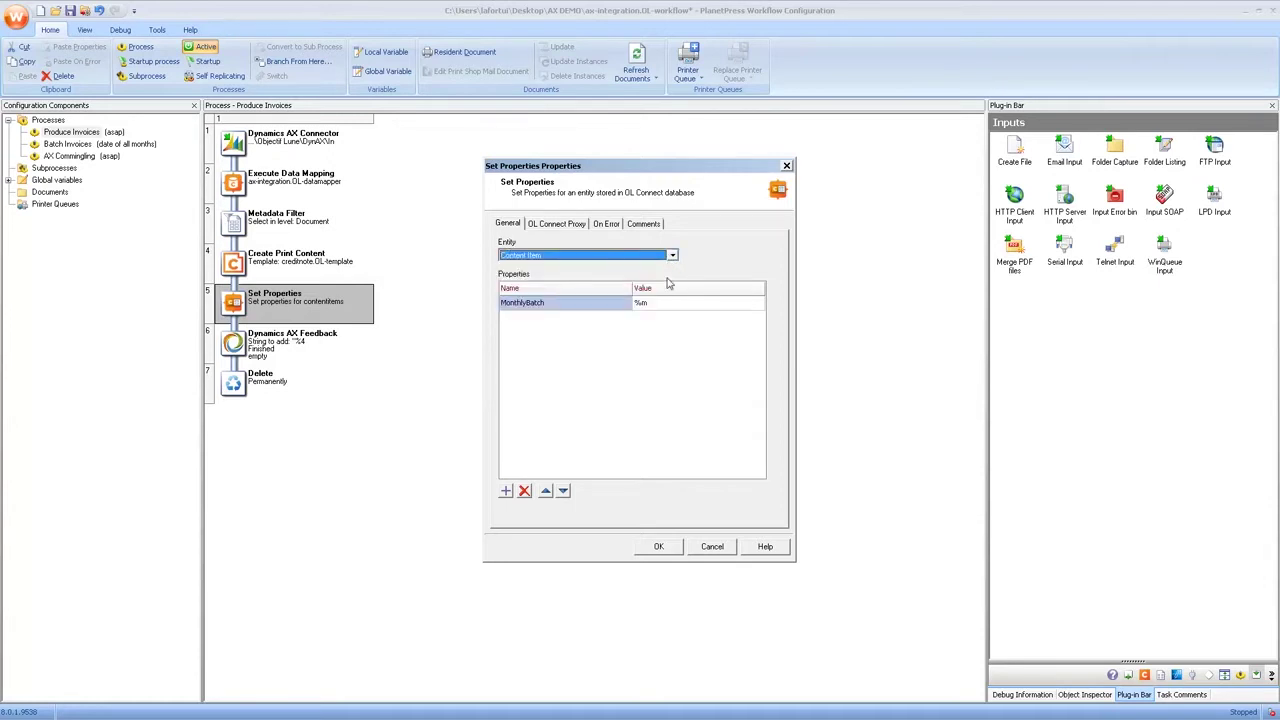
click(659, 547)
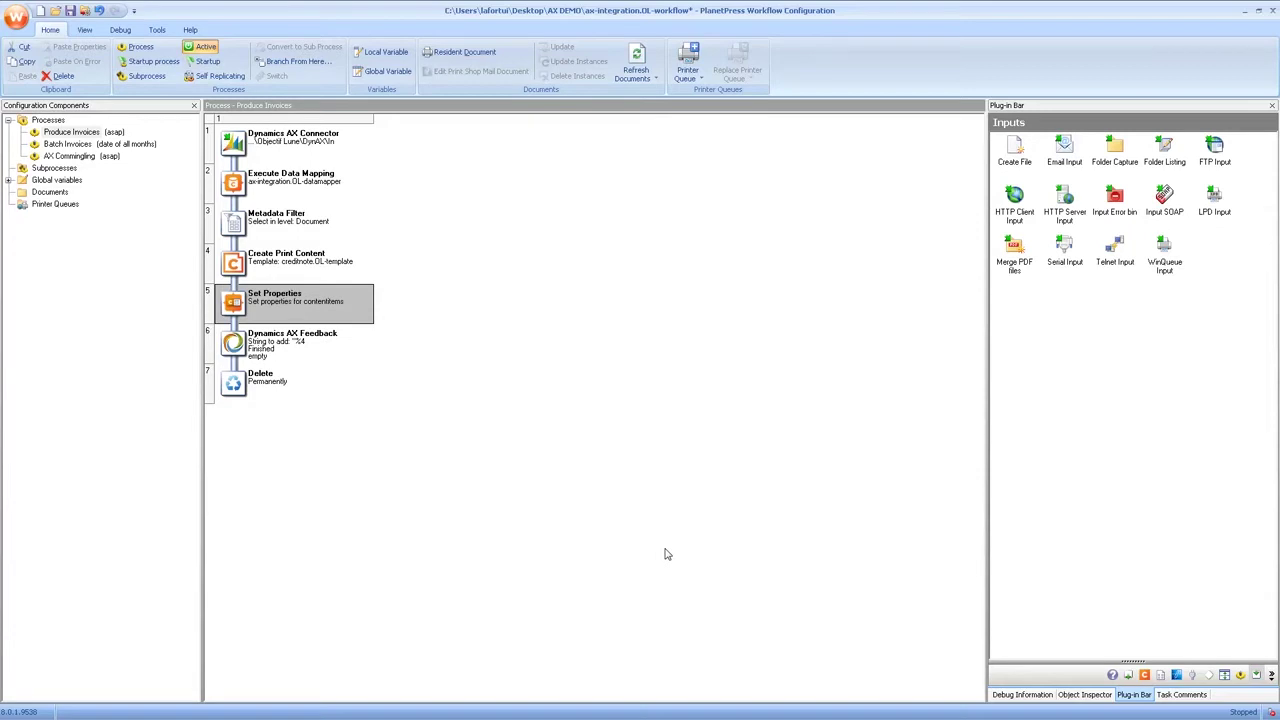
Schedule Batch Invoices by Date to run on the last day of each month at 23:00
click(68, 145)
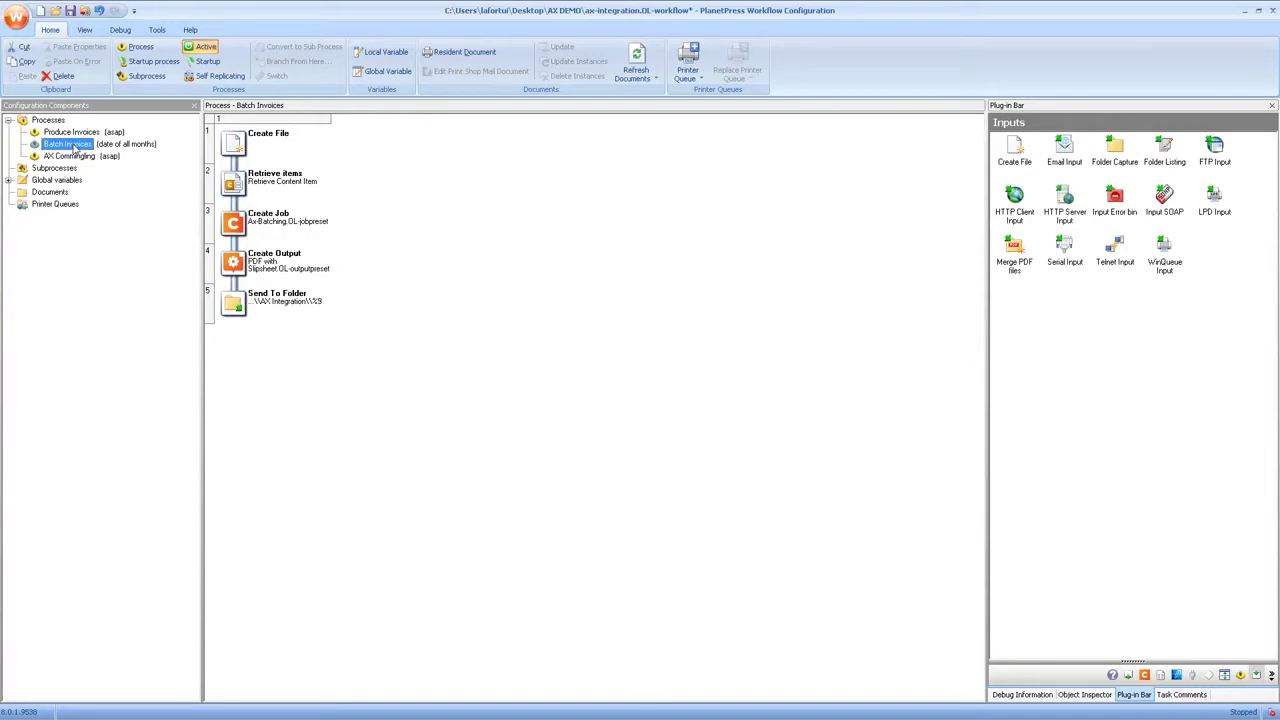
double_click(75, 147)
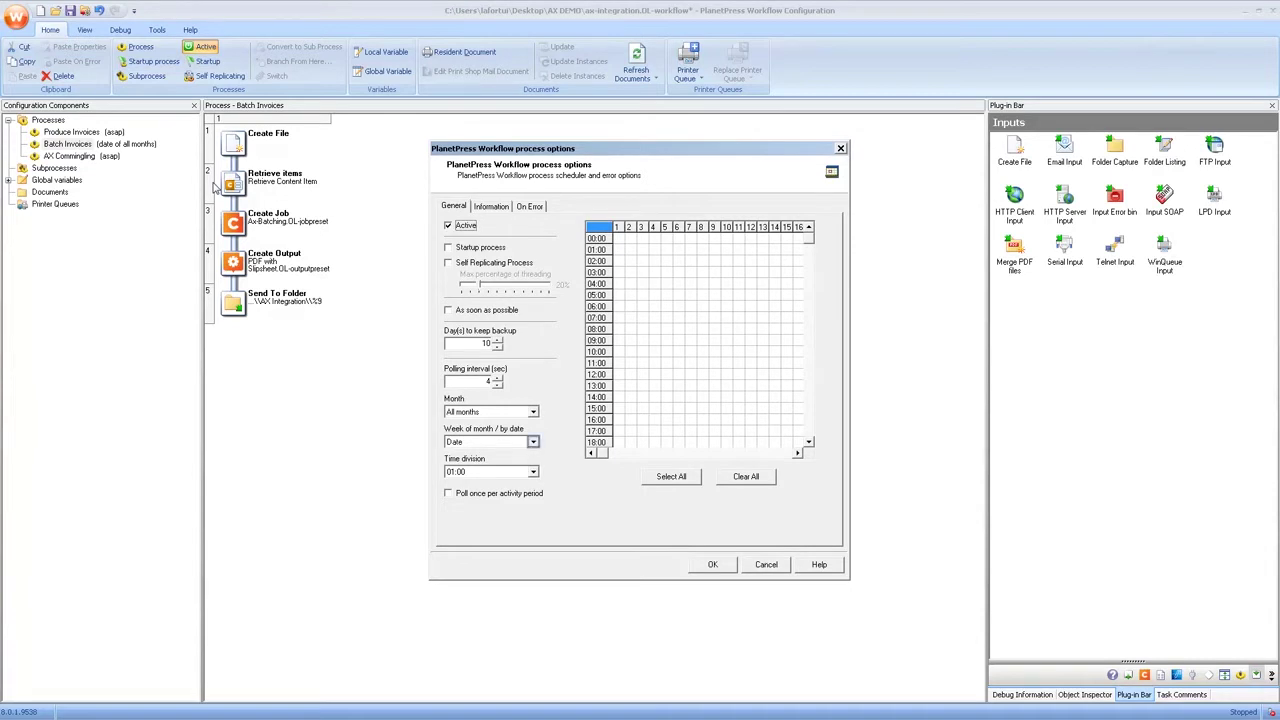
click(537, 442)
click(461, 455)
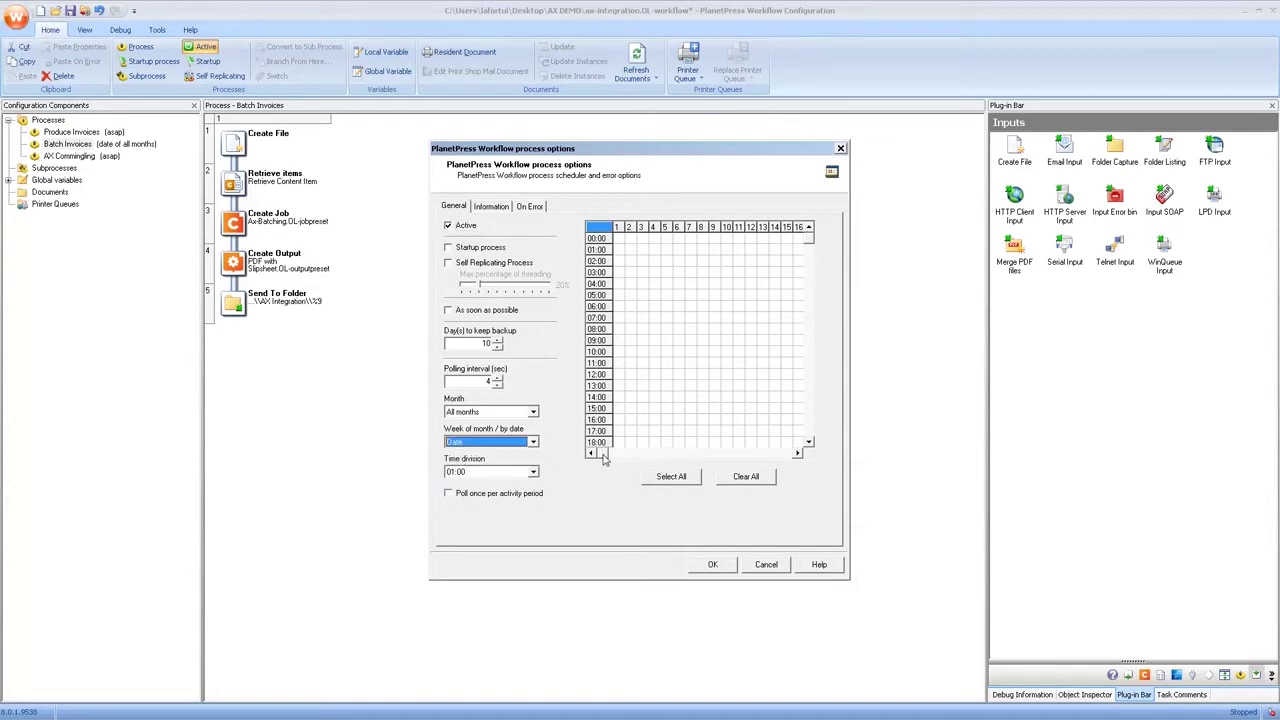
click(795, 455)
drag(808, 242, 808, 440)
click(783, 442)
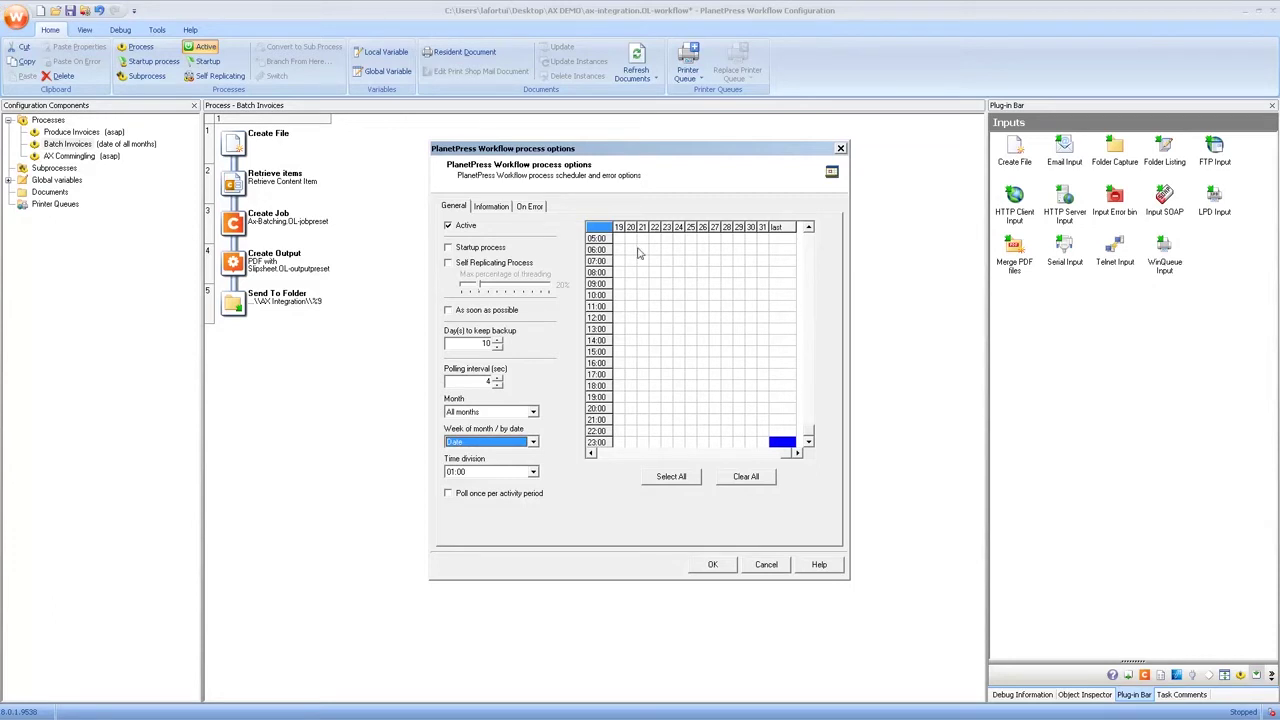
click(716, 564)
double_click(290, 187)
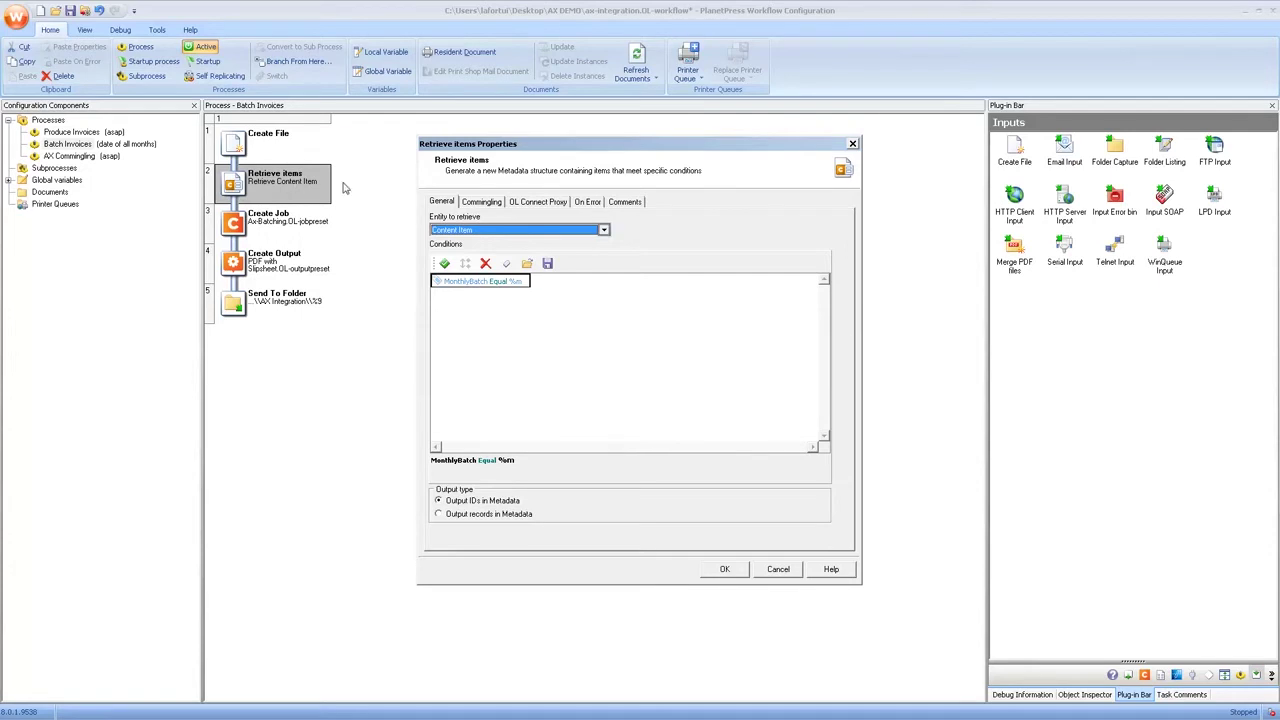
click(604, 231)
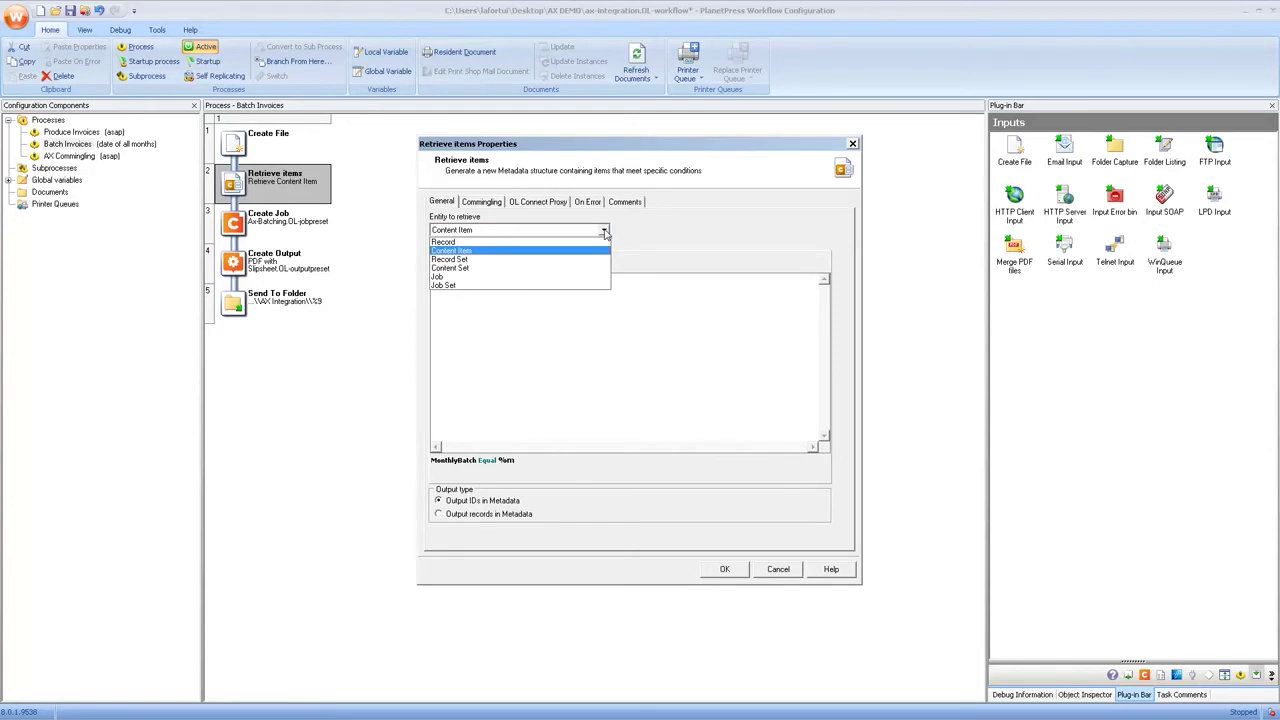
click(658, 241)
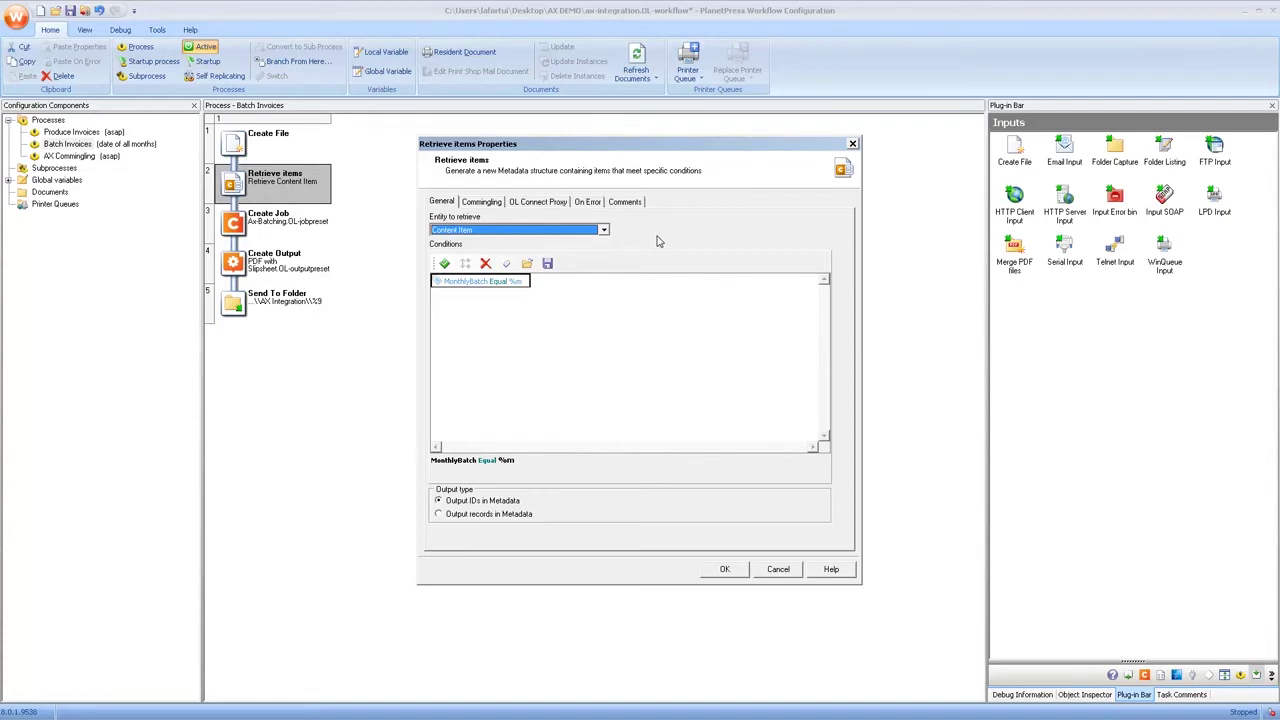
click(720, 569)
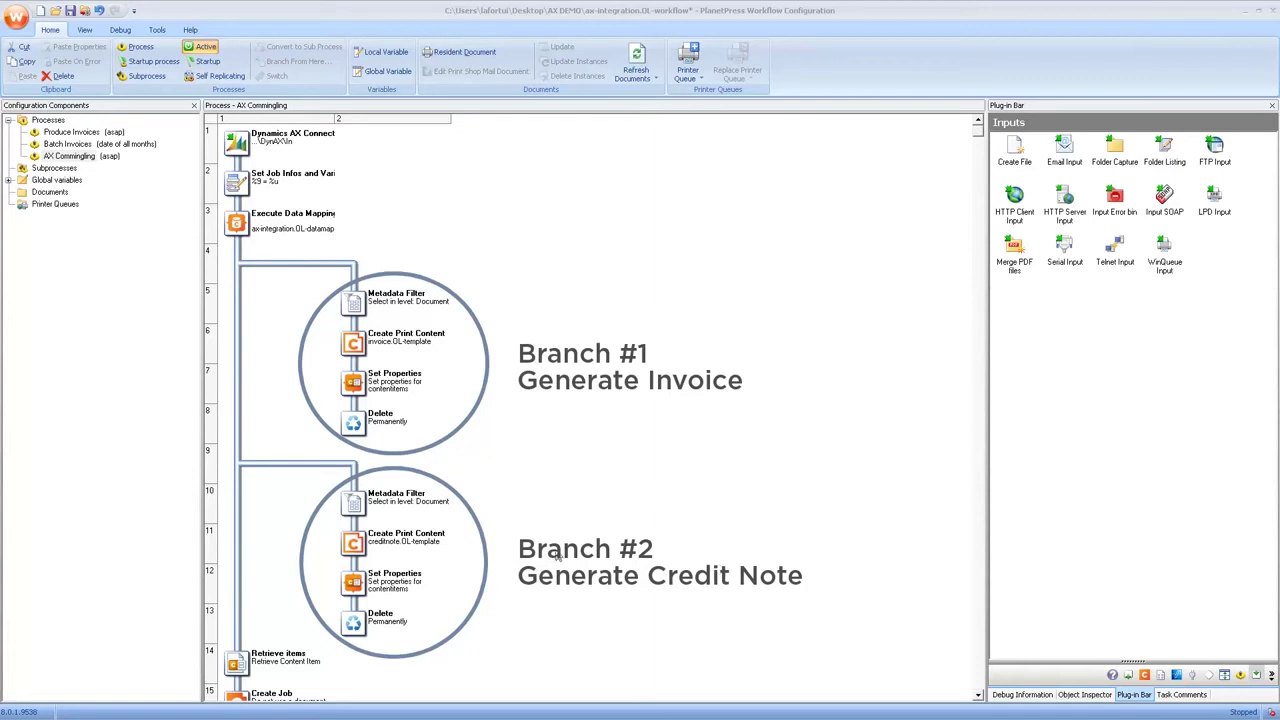
click(380, 385)
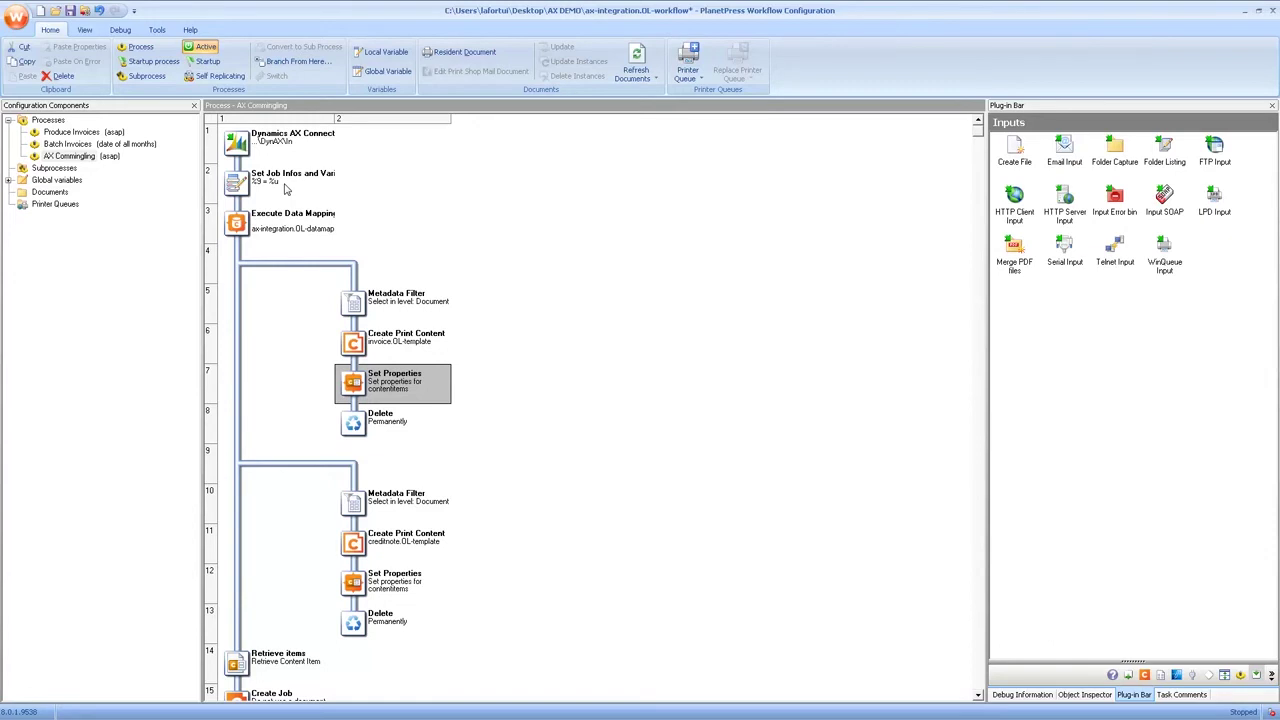
click(286, 189)
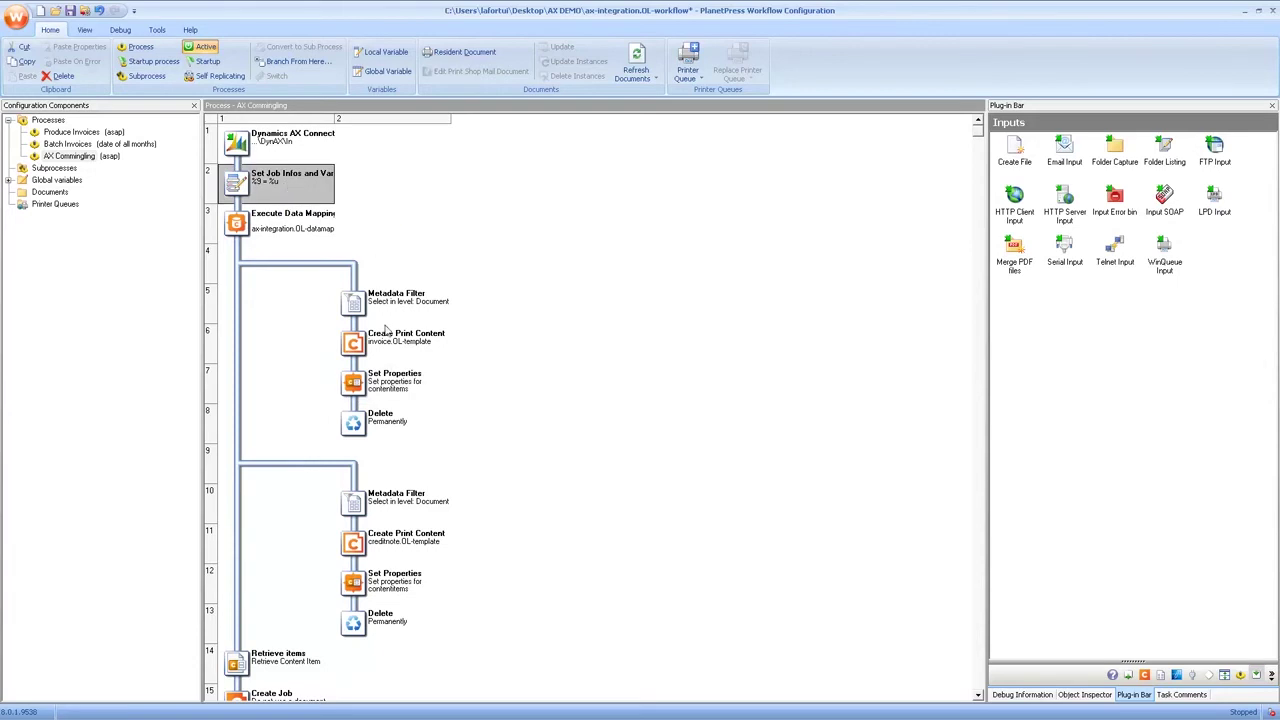
double_click(389, 384)
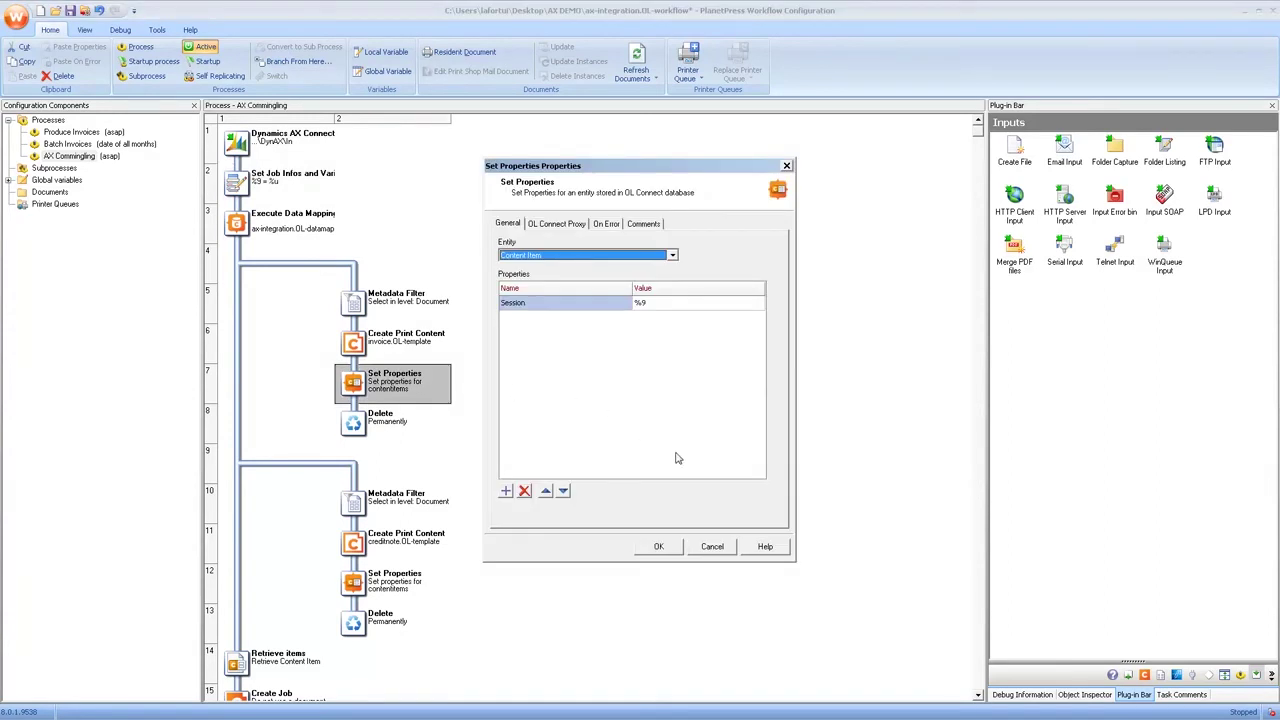
click(712, 547)
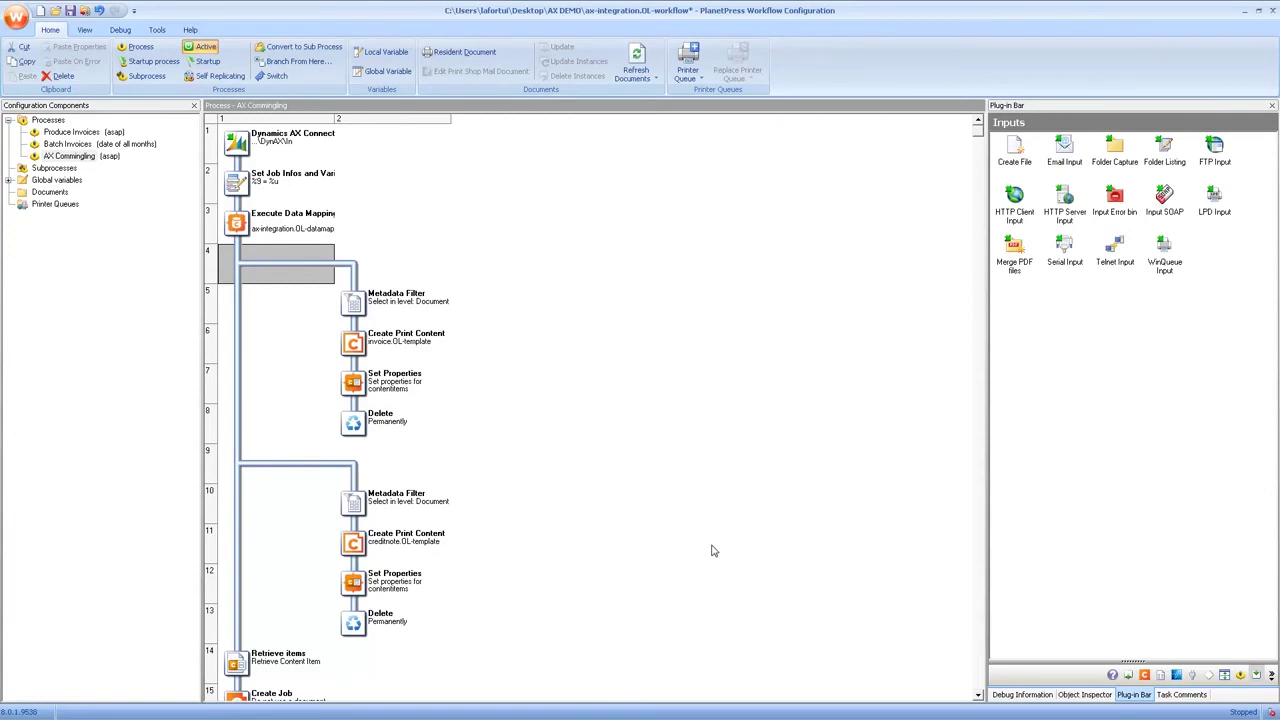
double_click(251, 665)
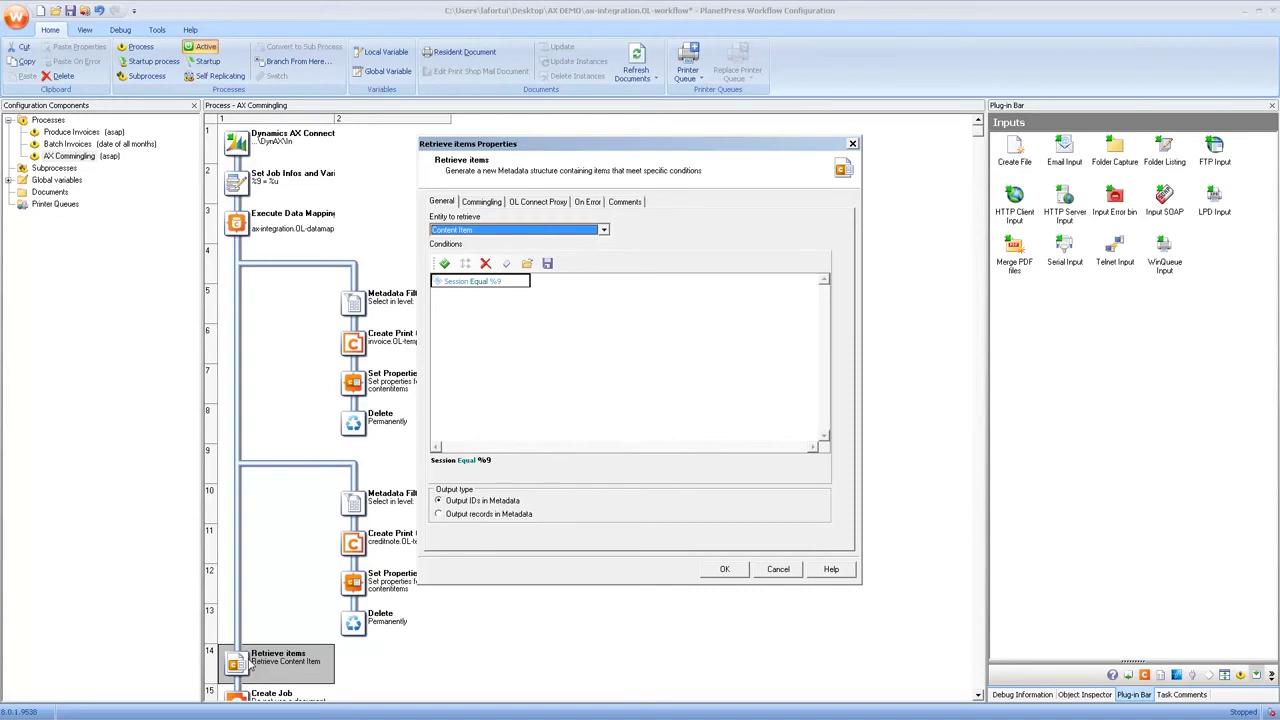
click(777, 570)
scroll(600, 400, down, 3)
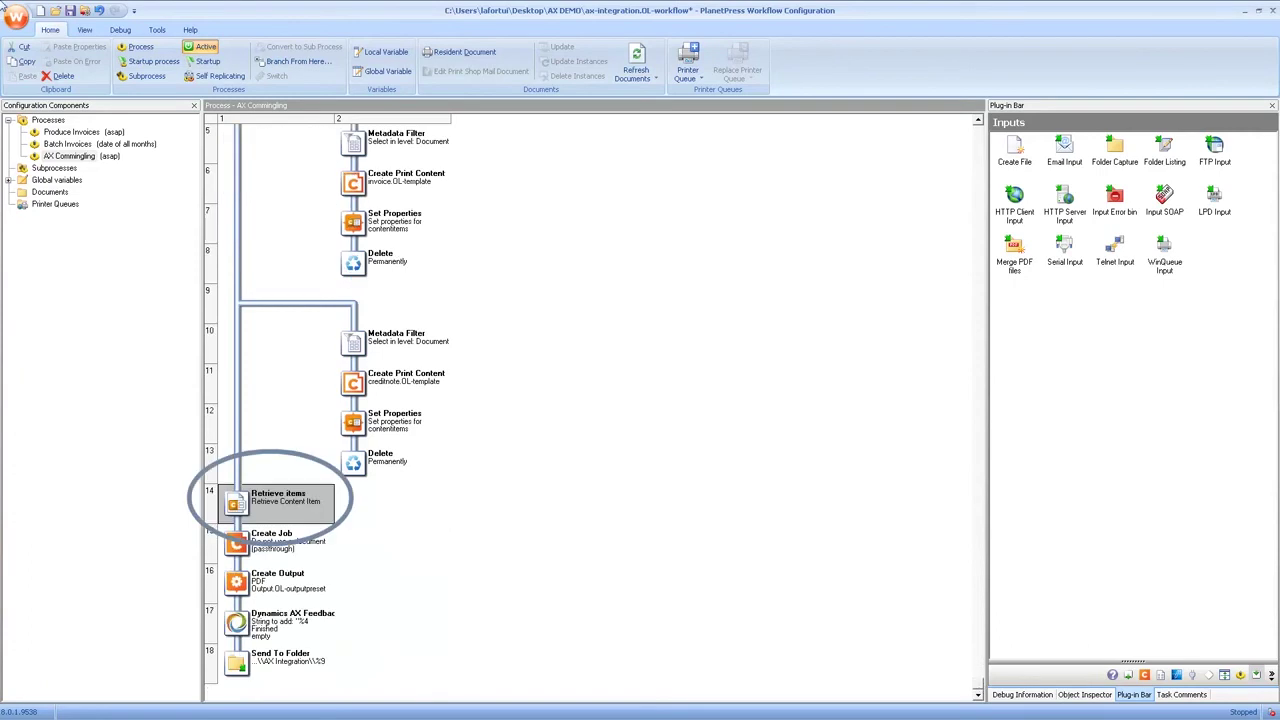